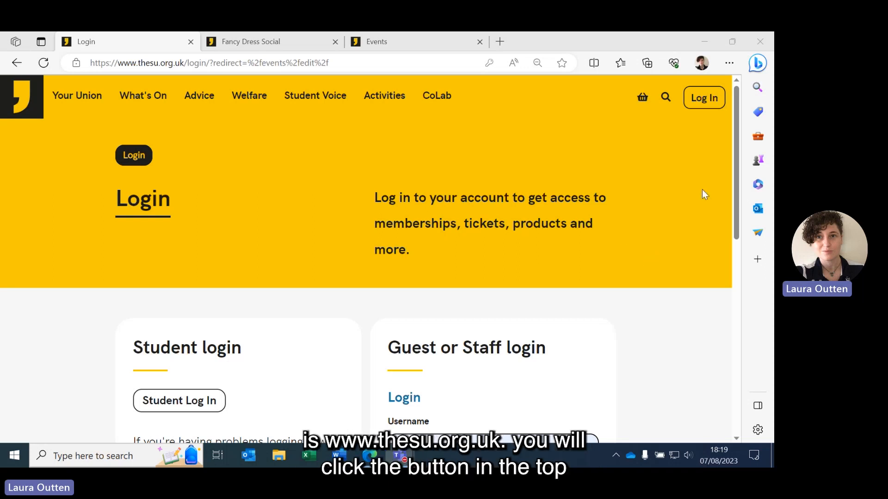
Log in to the students' union website through the guest or staff login with the saved credentials
{"action": "left_click", "coordinate": [714, 101]}
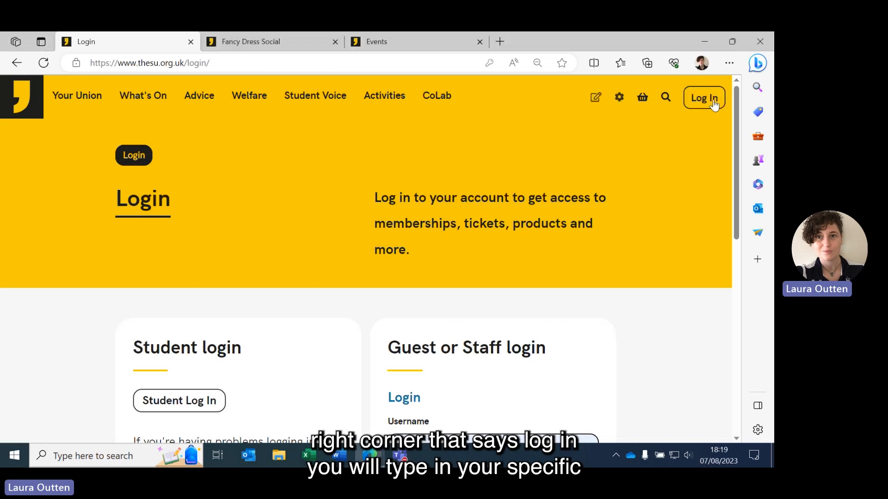
{"action": "scroll", "coordinate": [695, 223], "scroll_direction": "down", "scroll_amount": 5}
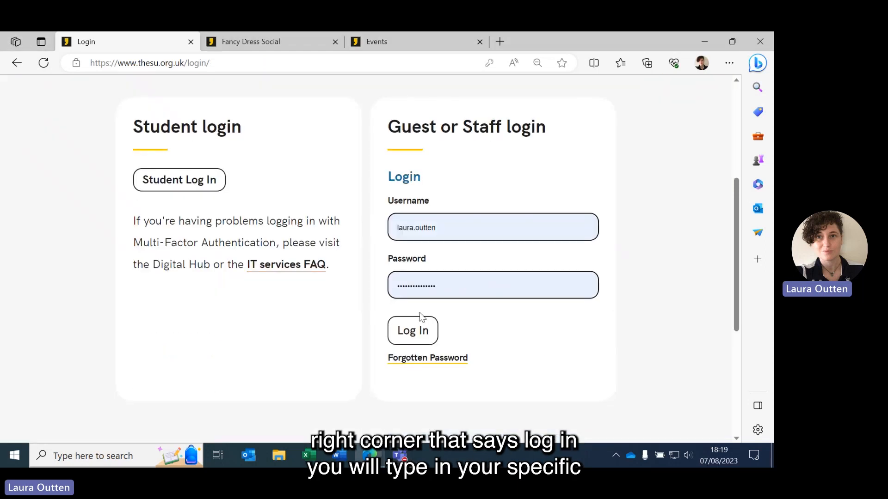
{"action": "left_click", "coordinate": [422, 332]}
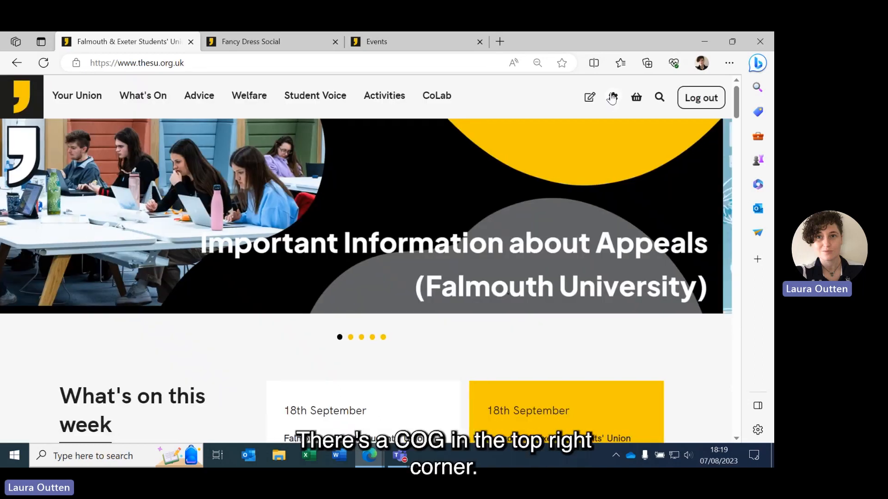
Open the organisation admin page for Toy Story Soc
{"action": "left_click", "coordinate": [612, 97]}
{"action": "scroll", "coordinate": [659, 153], "scroll_direction": "down", "scroll_amount": 8}
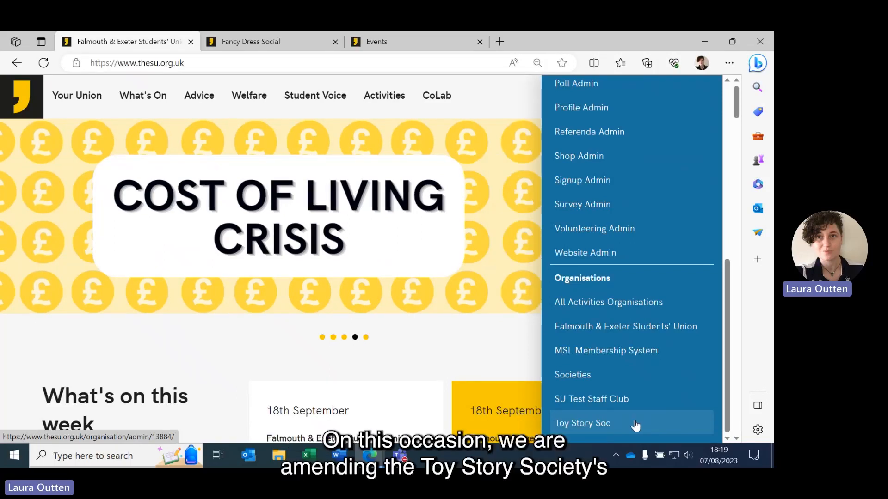
{"action": "left_click", "coordinate": [636, 424]}
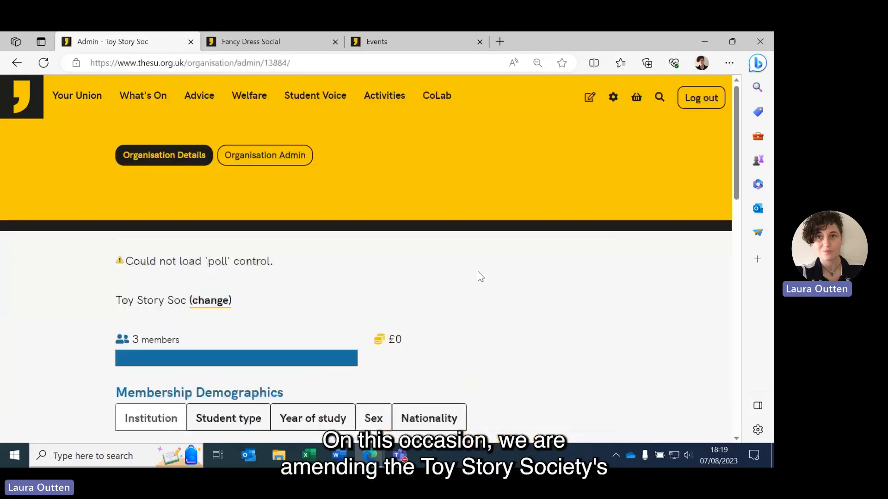
Open the Events admin tool for Toy Story Soc and find the option for adding an event
{"action": "scroll", "coordinate": [550, 264], "scroll_direction": "down", "scroll_amount": 5}
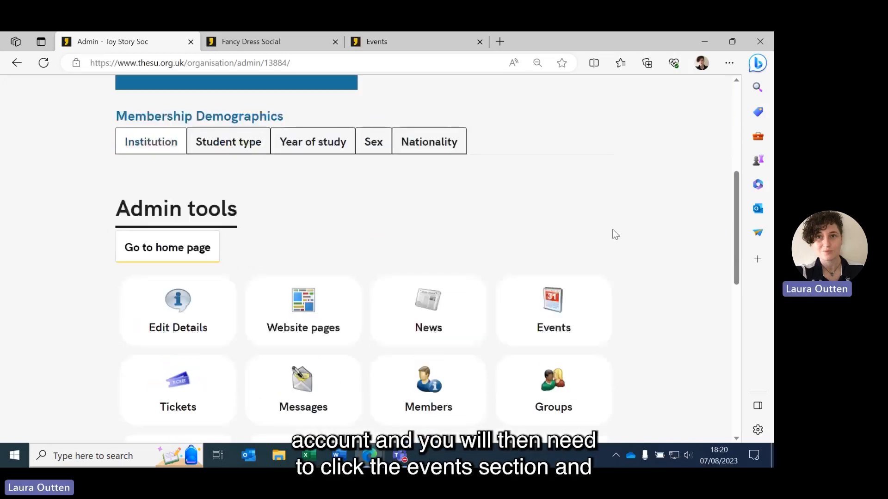
{"action": "left_click", "coordinate": [579, 321]}
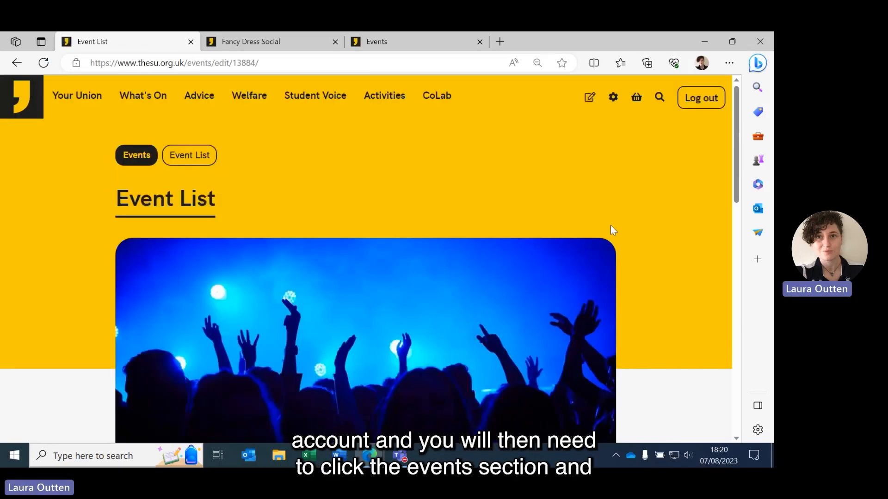
{"action": "scroll", "coordinate": [647, 176], "scroll_direction": "down", "scroll_amount": 6}
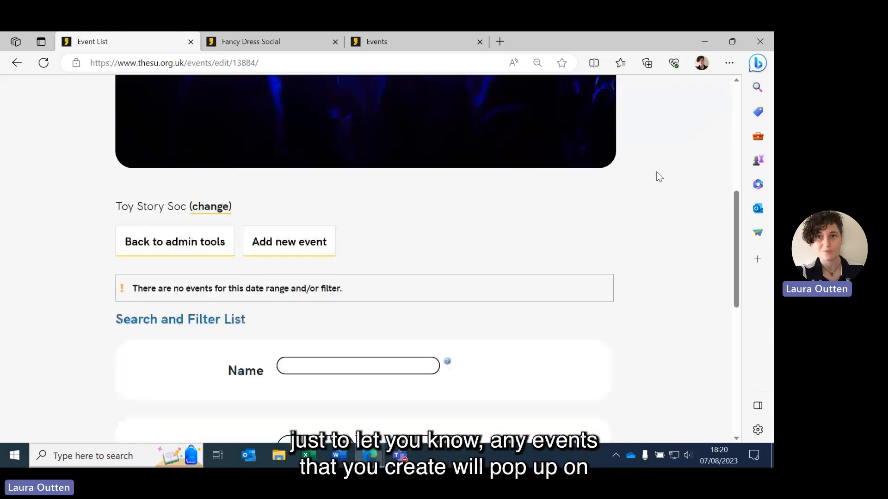
{"action": "scroll", "coordinate": [659, 177], "scroll_direction": "up", "scroll_amount": 3}
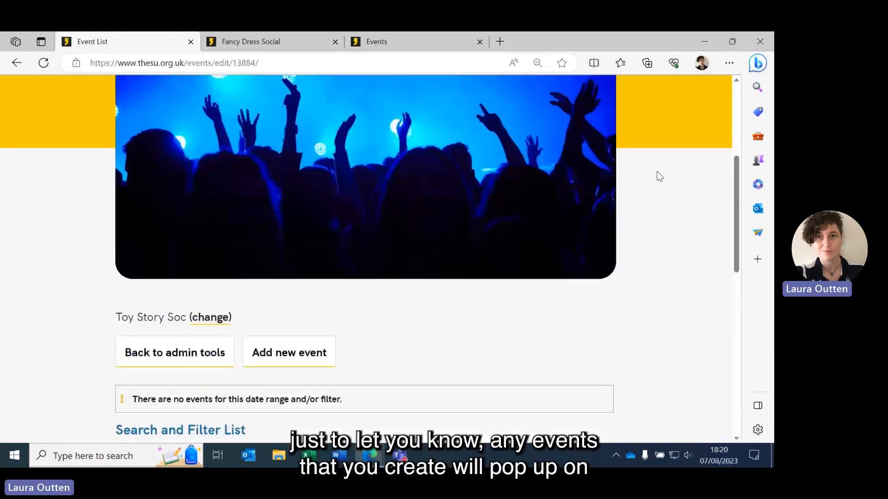
From the Fancy Dress Social page, go to Sports & Societies and open the Join a Group directory
{"action": "left_click", "coordinate": [281, 42]}
{"action": "scroll", "coordinate": [523, 220], "scroll_direction": "up", "scroll_amount": 10}
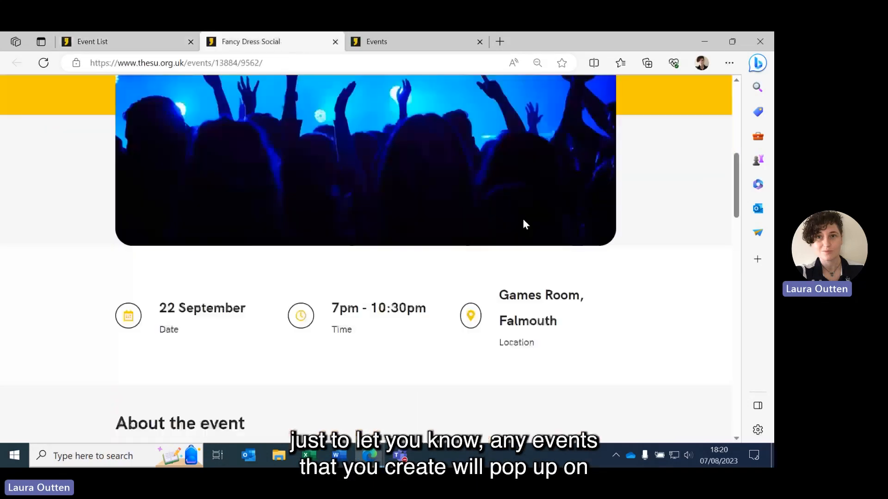
{"action": "mouse_move", "coordinate": [384, 97]}
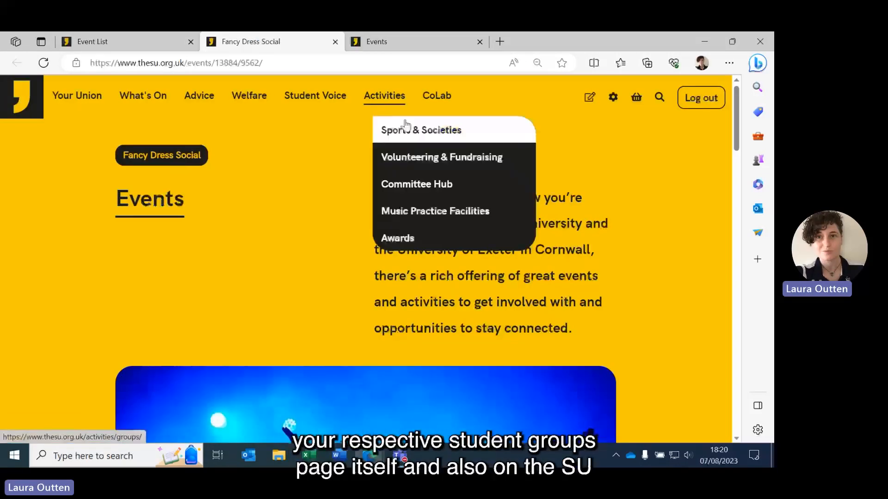
{"action": "left_click", "coordinate": [406, 130]}
{"action": "scroll", "coordinate": [603, 197], "scroll_direction": "down", "scroll_amount": 10}
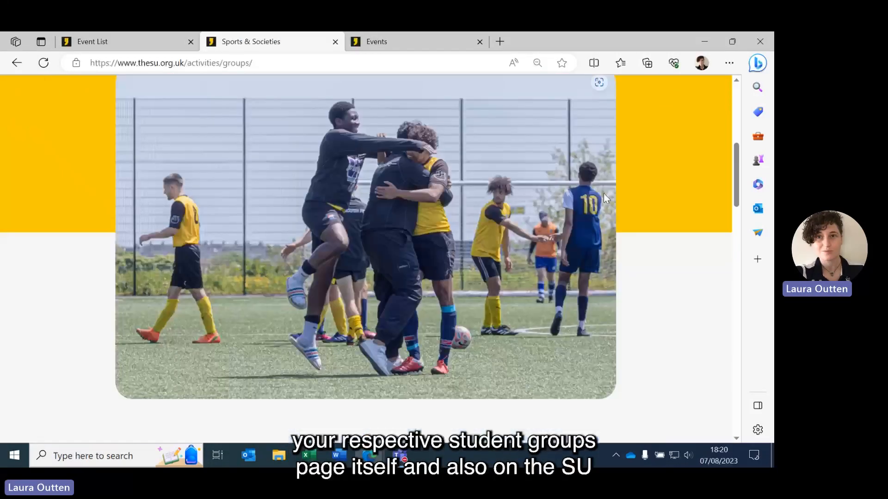
{"action": "scroll", "coordinate": [605, 202], "scroll_direction": "down", "scroll_amount": 5}
{"action": "left_click", "coordinate": [204, 350]}
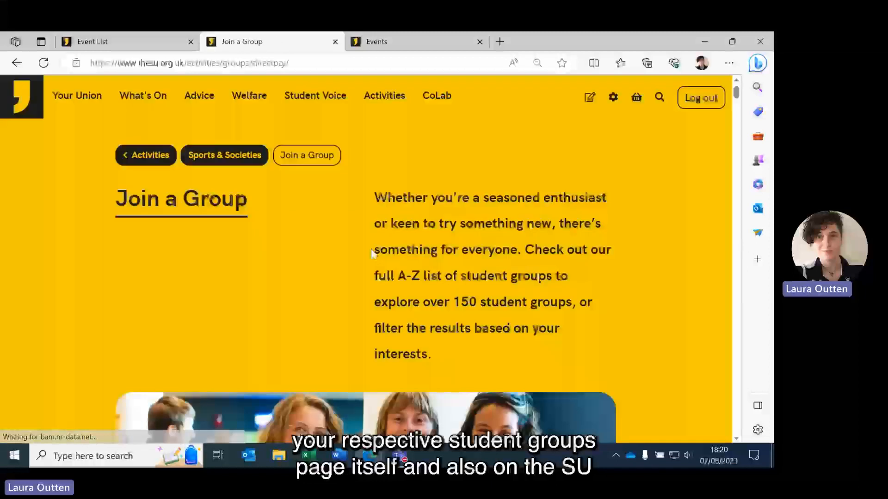
Filter the group directory by the name "toy" and open the Toy Story Soc page
{"action": "scroll", "coordinate": [612, 226], "scroll_direction": "down", "scroll_amount": 10}
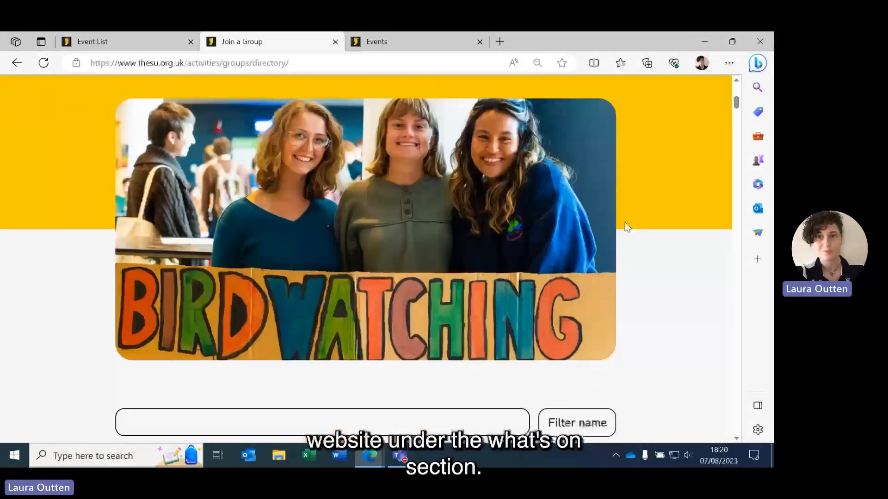
{"action": "left_click", "coordinate": [496, 214]}
{"action": "type", "text": "toy"}
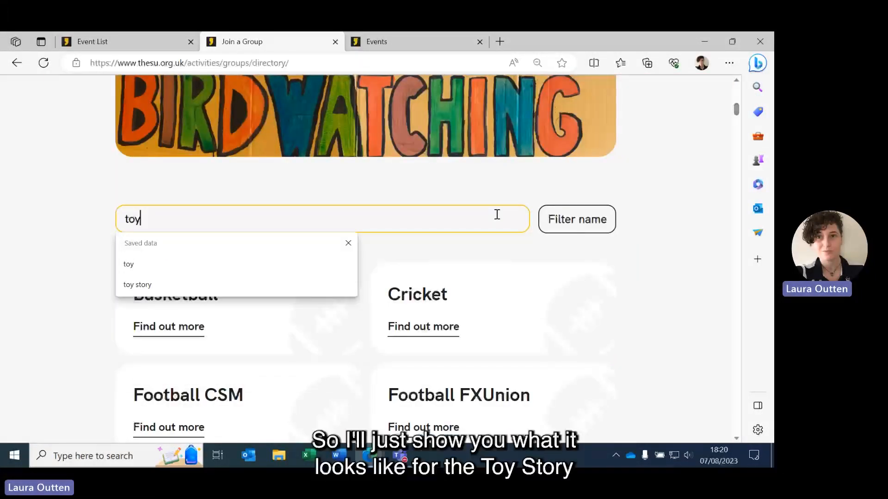
{"action": "left_click", "coordinate": [174, 262]}
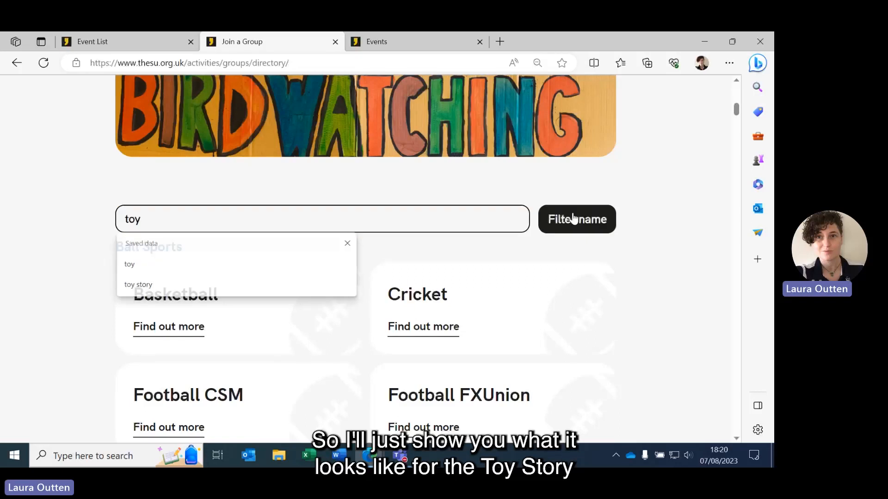
{"action": "left_click", "coordinate": [574, 220]}
{"action": "scroll", "coordinate": [300, 277], "scroll_direction": "down", "scroll_amount": 10}
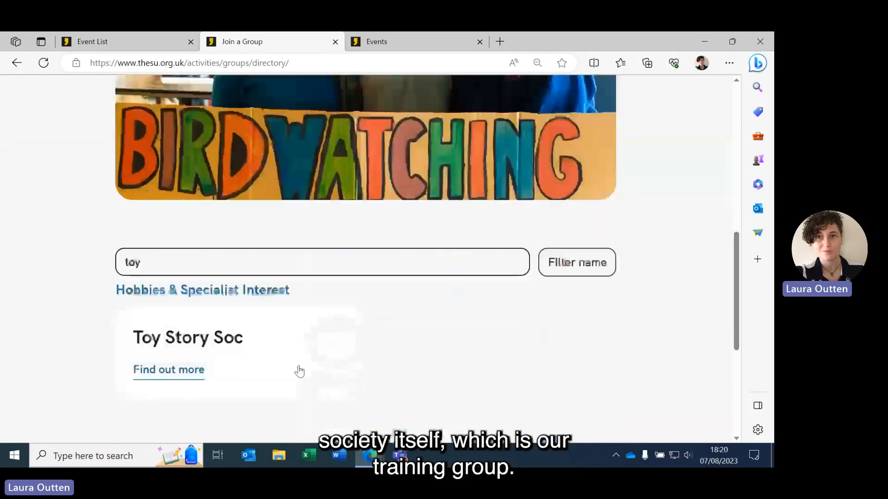
{"action": "left_click", "coordinate": [256, 207]}
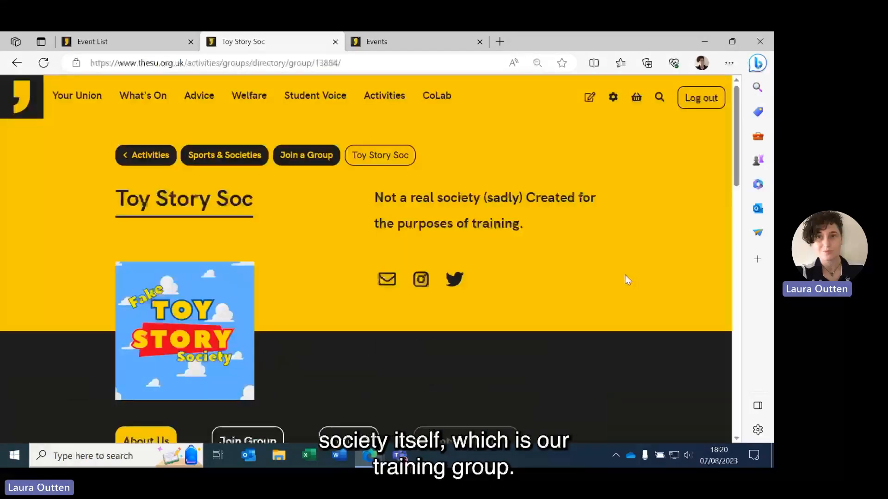
Show the society's Events & Sessions section and review its upcoming events and regular sessions
{"action": "scroll", "coordinate": [626, 268], "scroll_direction": "down", "scroll_amount": 4}
{"action": "left_click", "coordinate": [477, 277]}
{"action": "scroll", "coordinate": [682, 182], "scroll_direction": "down", "scroll_amount": 5}
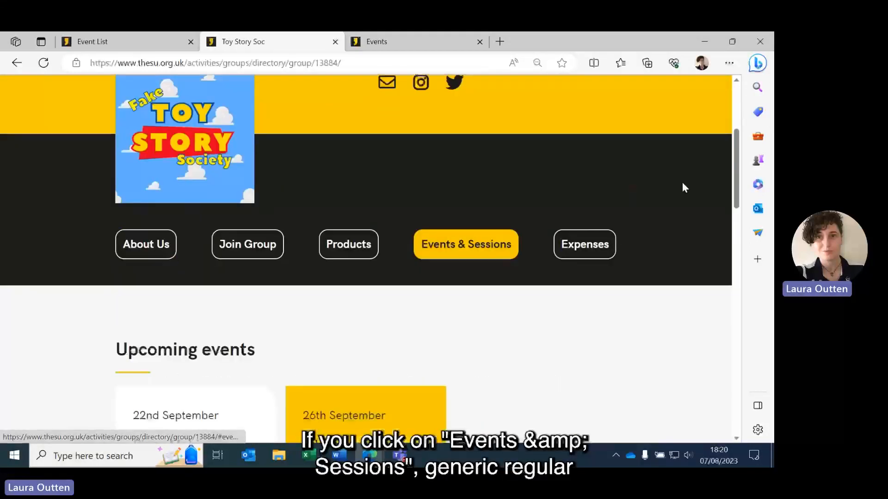
{"action": "scroll", "coordinate": [684, 184], "scroll_direction": "down", "scroll_amount": 5}
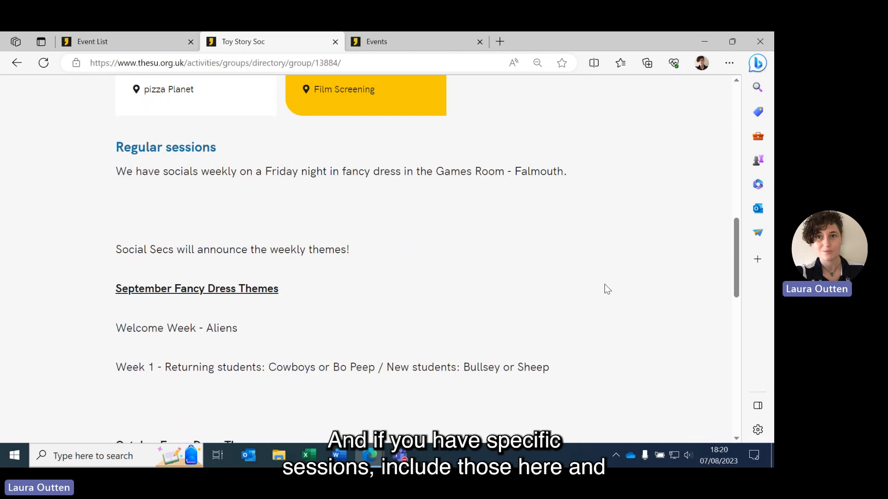
{"action": "scroll", "coordinate": [591, 276], "scroll_direction": "up", "scroll_amount": 3}
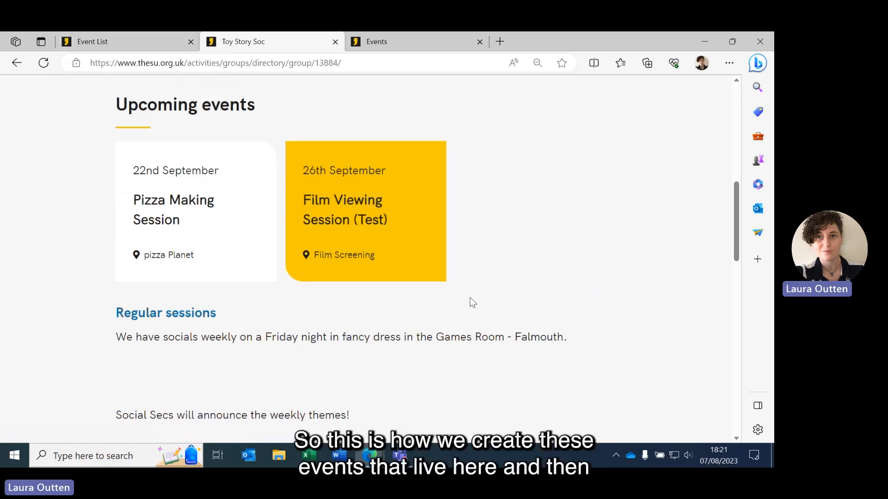
Open the What's On events page and look through the full list for Toy Story Soc events
{"action": "left_click", "coordinate": [412, 45]}
{"action": "scroll", "coordinate": [475, 202], "scroll_direction": "up", "scroll_amount": 3}
{"action": "left_click", "coordinate": [139, 96]}
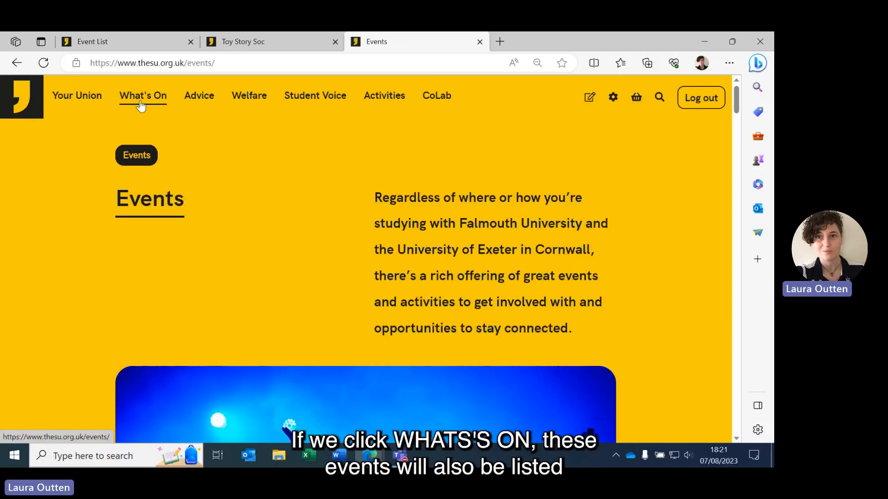
{"action": "scroll", "coordinate": [634, 205], "scroll_direction": "down", "scroll_amount": 15}
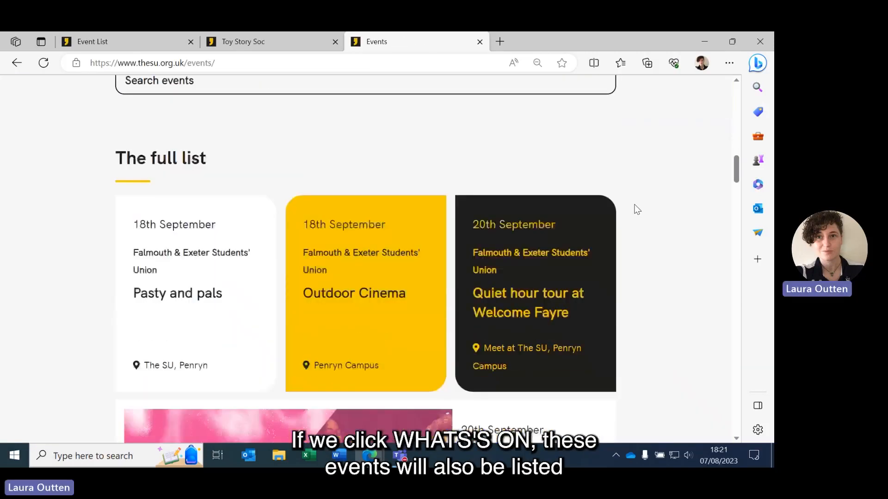
{"action": "scroll", "coordinate": [635, 204], "scroll_direction": "down", "scroll_amount": 8}
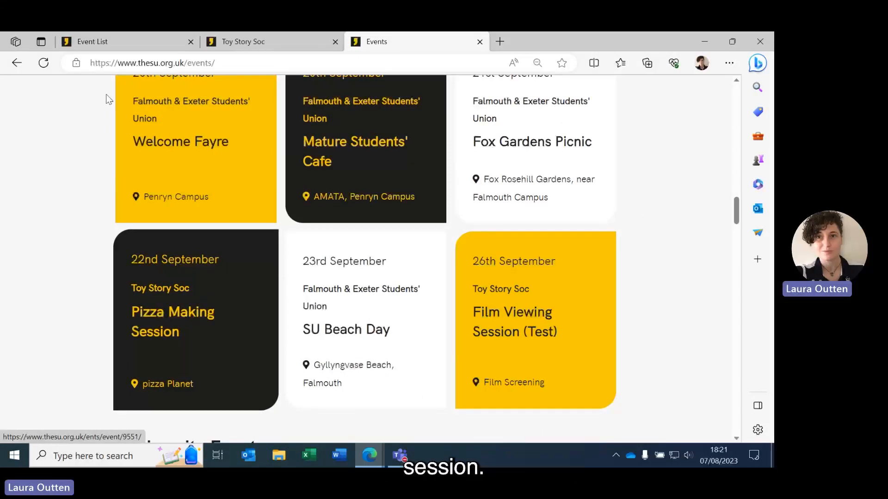
Return to the society's admin event list and search for events from 07/08/2023 to 05/10/2023
{"action": "left_click", "coordinate": [149, 43]}
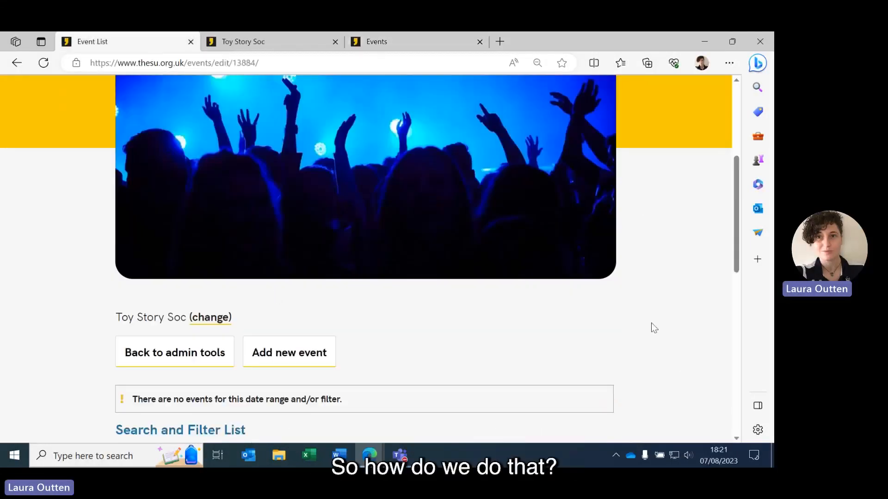
{"action": "scroll", "coordinate": [666, 296], "scroll_direction": "down", "scroll_amount": 2}
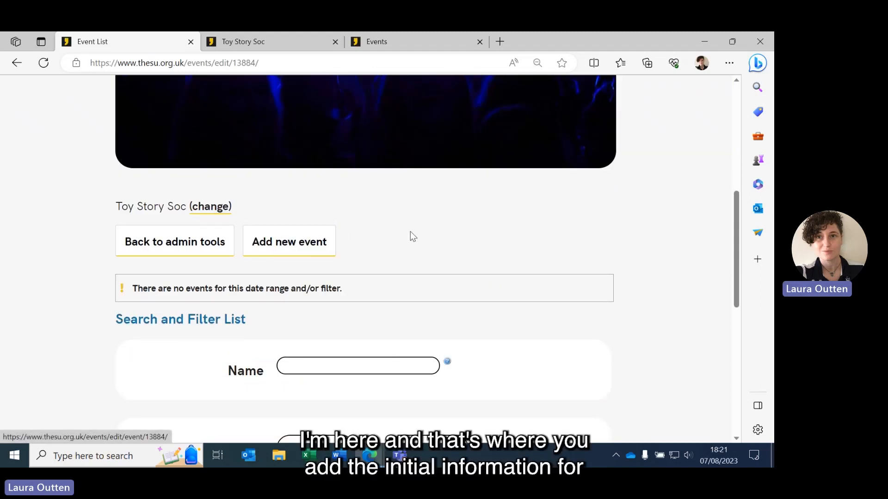
{"action": "scroll", "coordinate": [664, 224], "scroll_direction": "down", "scroll_amount": 3}
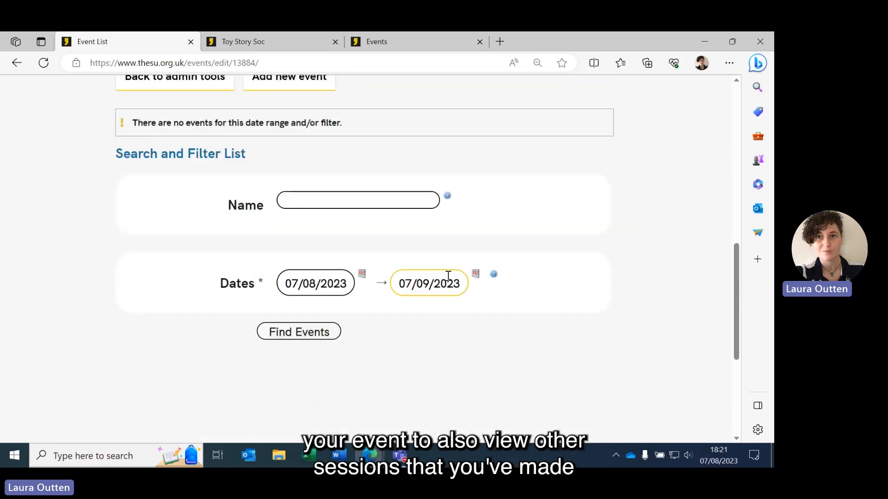
{"action": "left_click", "coordinate": [475, 274]}
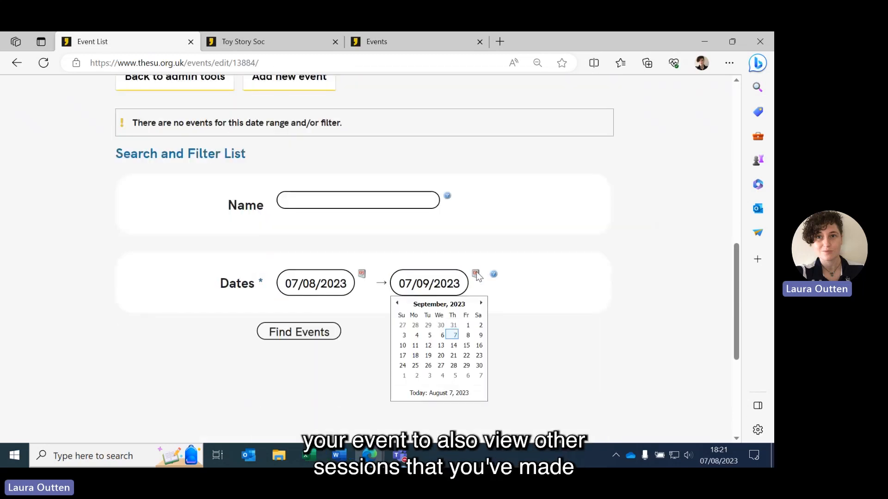
{"action": "left_click", "coordinate": [455, 376]}
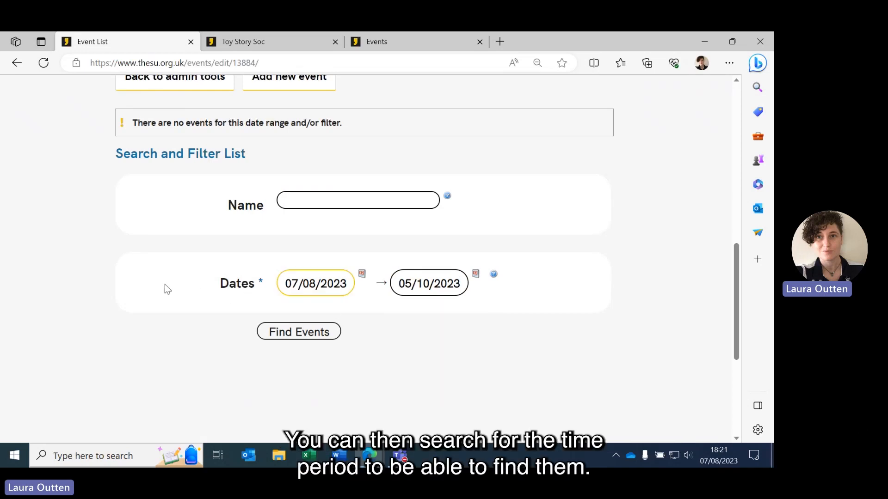
{"action": "left_click", "coordinate": [284, 332]}
{"action": "scroll", "coordinate": [687, 210], "scroll_direction": "down", "scroll_amount": 6}
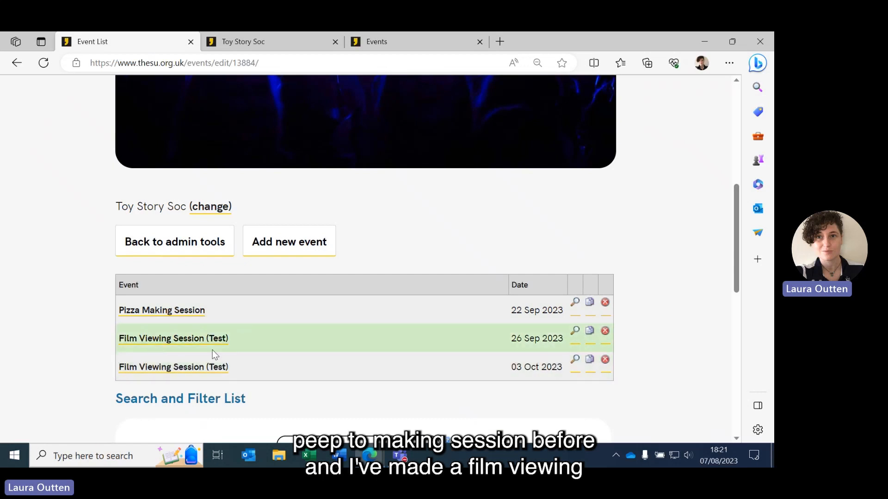
Open the form for adding a new Toy Story Soc event and examine its name and date fields
{"action": "scroll", "coordinate": [252, 353], "scroll_direction": "down", "scroll_amount": 3}
{"action": "scroll", "coordinate": [254, 350], "scroll_direction": "up", "scroll_amount": 5}
{"action": "left_click", "coordinate": [293, 305]}
{"action": "scroll", "coordinate": [596, 238], "scroll_direction": "down", "scroll_amount": 4}
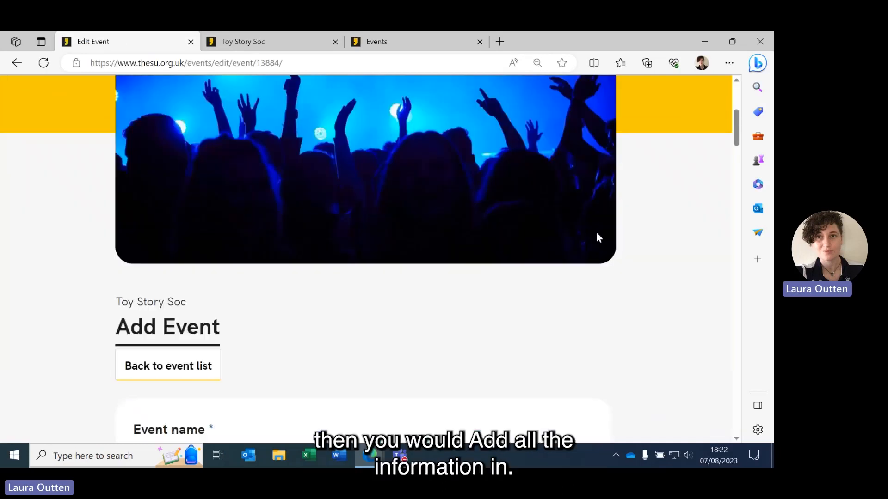
{"action": "scroll", "coordinate": [664, 229], "scroll_direction": "down", "scroll_amount": 3}
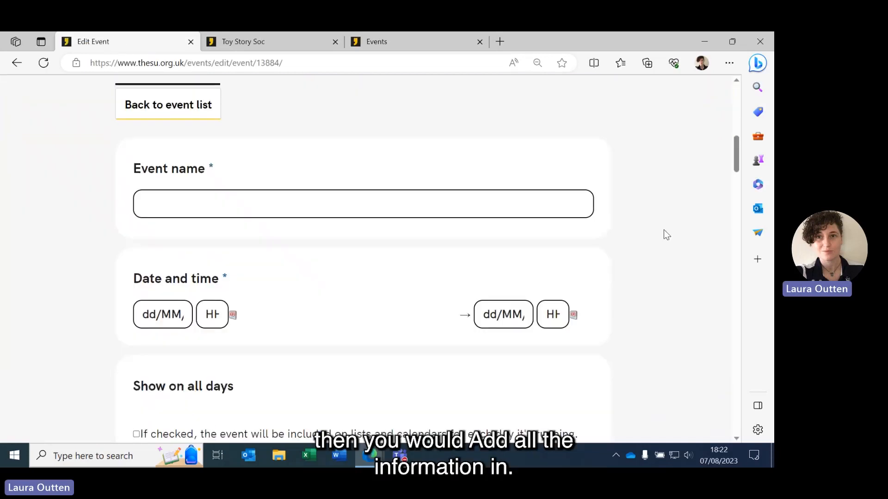
Return to the society's admin event list and search for events from 07/08/2023 to 28/09/2023
{"action": "scroll", "coordinate": [664, 230], "scroll_direction": "up", "scroll_amount": 8}
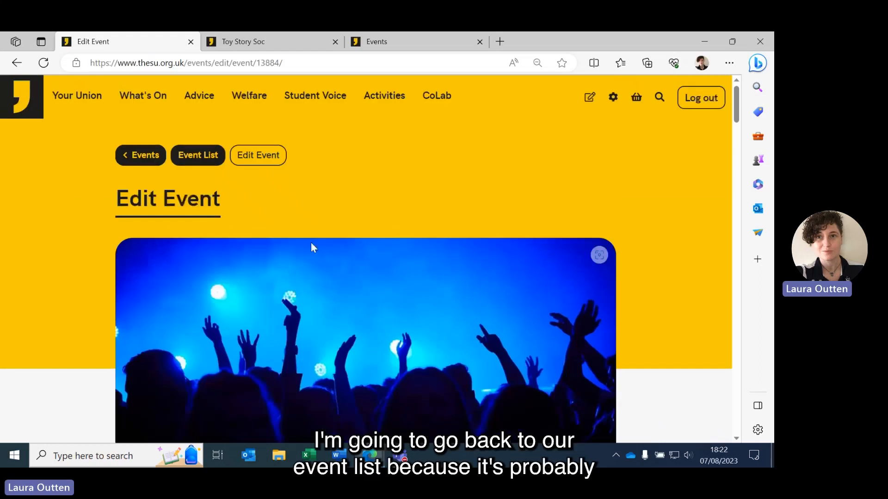
{"action": "left_click", "coordinate": [198, 155]}
{"action": "scroll", "coordinate": [621, 244], "scroll_direction": "down", "scroll_amount": 5}
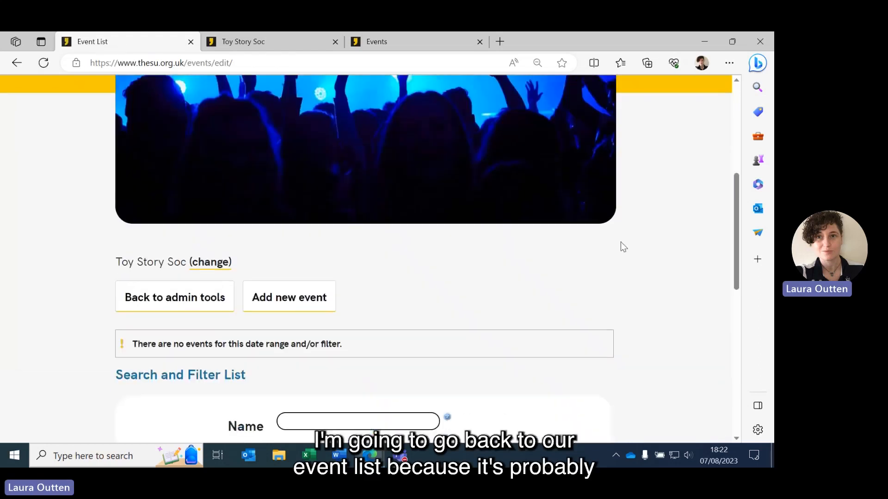
{"action": "scroll", "coordinate": [621, 243], "scroll_direction": "down", "scroll_amount": 6}
{"action": "left_click", "coordinate": [477, 164]}
{"action": "left_click", "coordinate": [453, 257]}
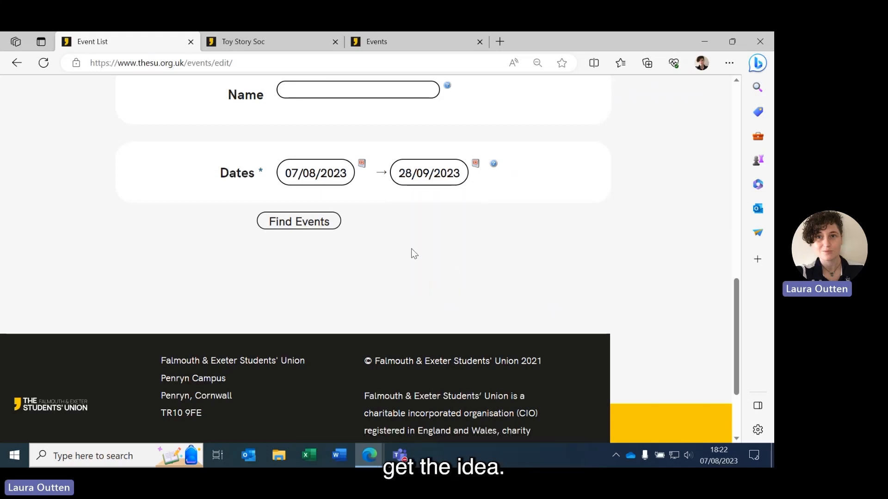
{"action": "left_click", "coordinate": [299, 233]}
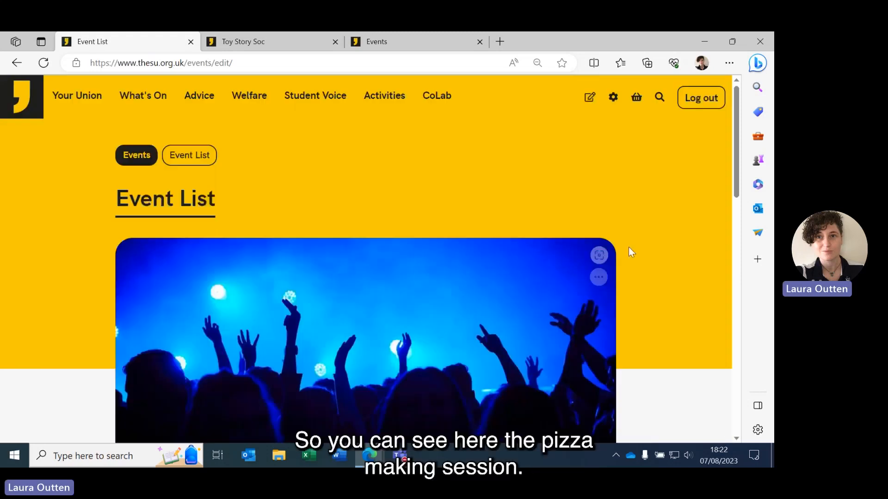
Open the Pizza Making Session event for editing and show its name and date fields
{"action": "scroll", "coordinate": [639, 245], "scroll_direction": "down", "scroll_amount": 4}
{"action": "scroll", "coordinate": [639, 250], "scroll_direction": "down", "scroll_amount": 5}
{"action": "left_click", "coordinate": [169, 203]}
{"action": "scroll", "coordinate": [602, 207], "scroll_direction": "down", "scroll_amount": 8}
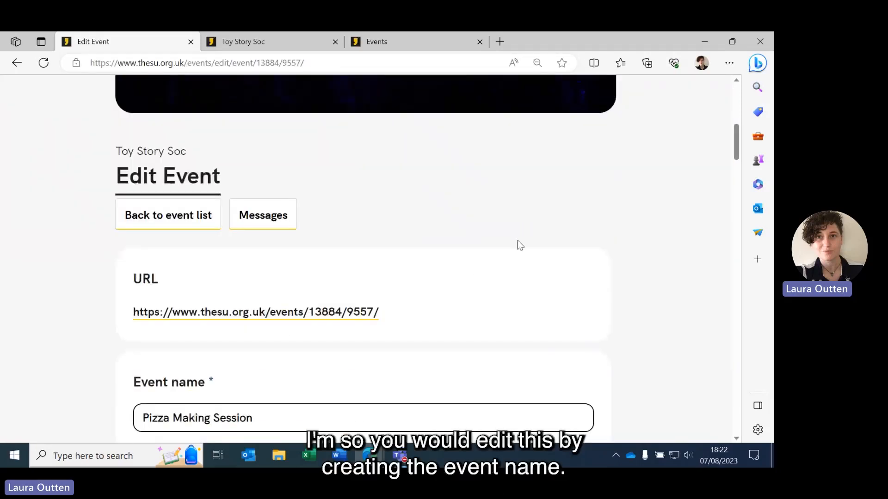
{"action": "scroll", "coordinate": [599, 249], "scroll_direction": "down", "scroll_amount": 3}
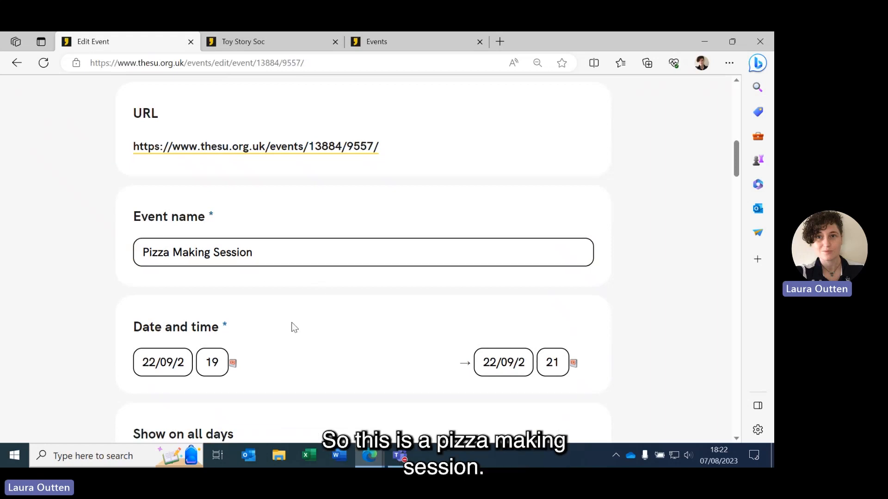
Pick 22 September 2023 as both the start date and the end date of the Pizza Making Session
{"action": "scroll", "coordinate": [360, 326], "scroll_direction": "down", "scroll_amount": 2}
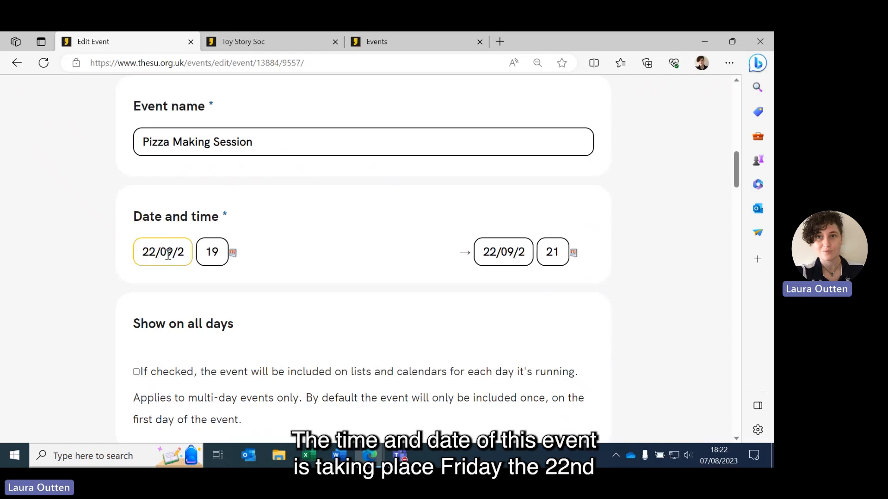
{"action": "left_click", "coordinate": [233, 253]}
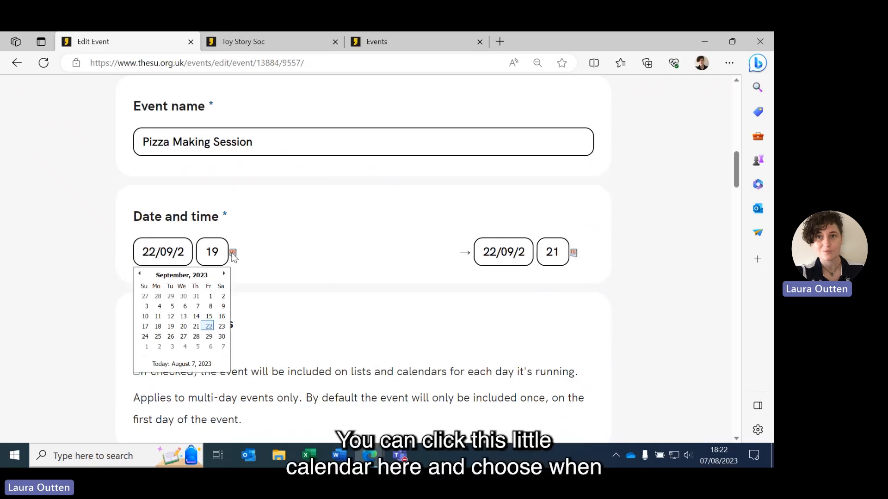
{"action": "left_click", "coordinate": [209, 326]}
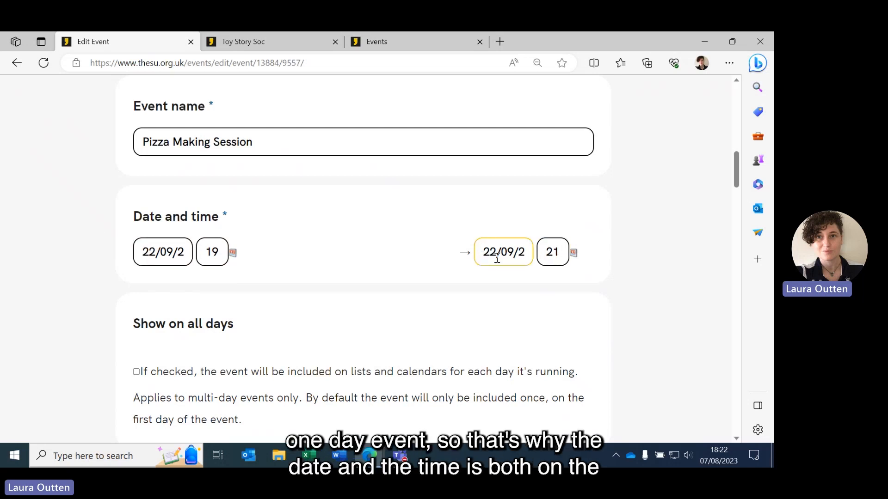
{"action": "scroll", "coordinate": [646, 237], "scroll_direction": "down", "scroll_amount": 1}
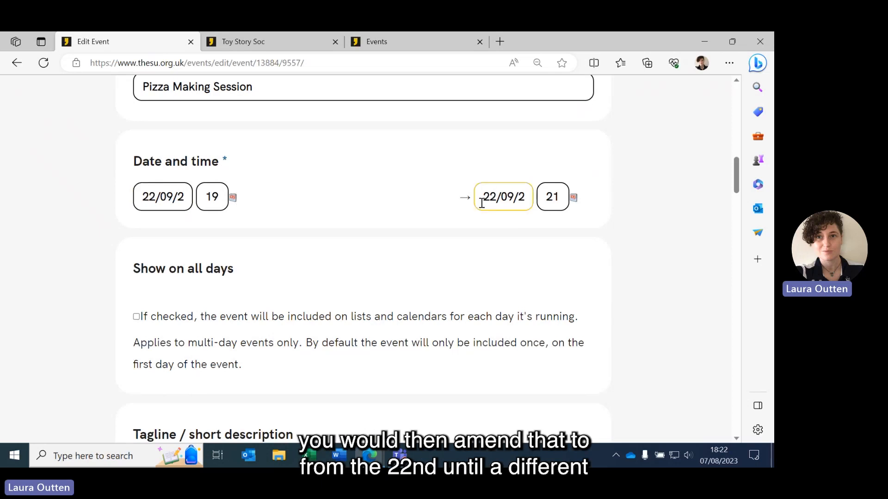
{"action": "left_click", "coordinate": [574, 198]}
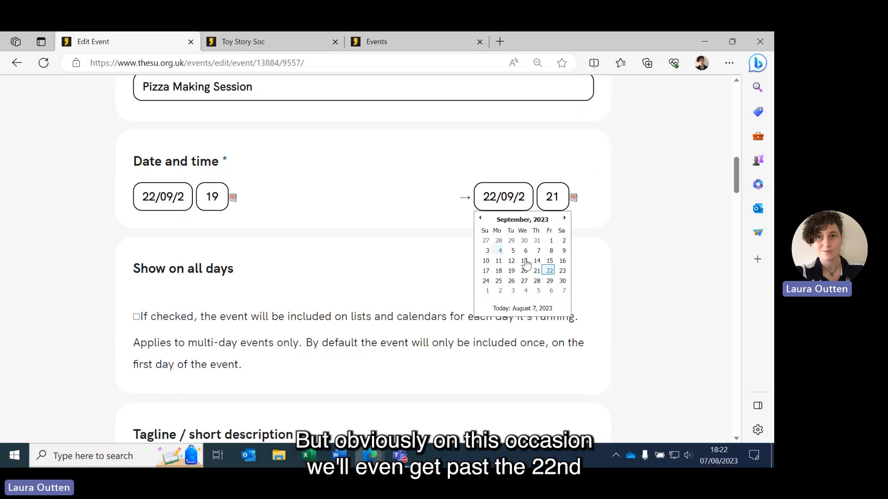
{"action": "left_click", "coordinate": [548, 272]}
Compare the event's short description with the public Pizza Making Session page, and return to the edit form
{"action": "scroll", "coordinate": [592, 245], "scroll_direction": "down", "scroll_amount": 4}
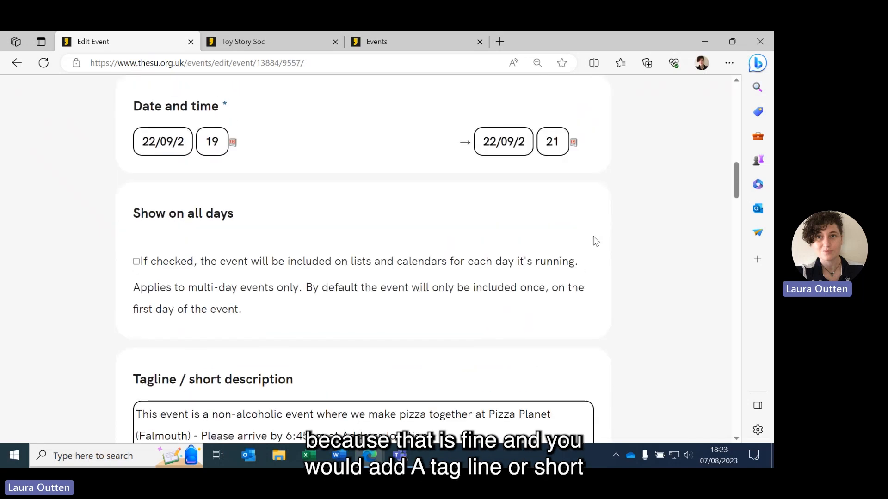
{"action": "scroll", "coordinate": [595, 241], "scroll_direction": "down", "scroll_amount": 2}
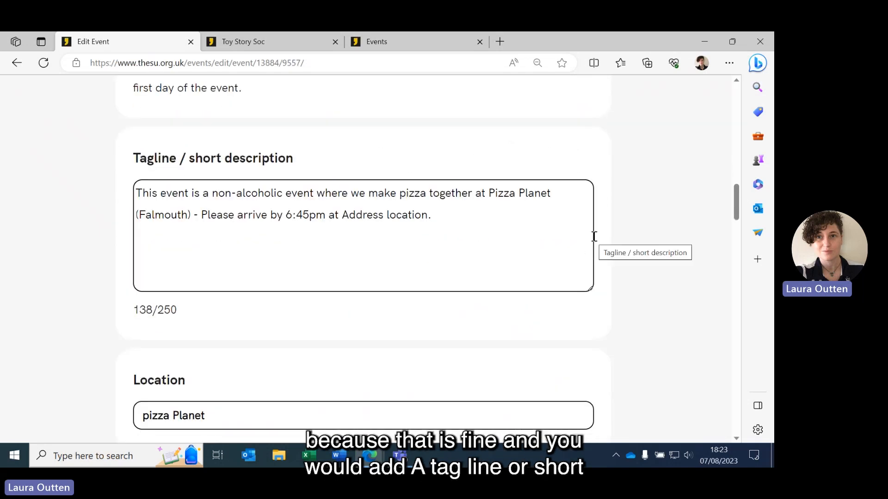
{"action": "left_click", "coordinate": [291, 49]}
{"action": "left_click", "coordinate": [188, 222]}
{"action": "scroll", "coordinate": [601, 255], "scroll_direction": "down", "scroll_amount": 10}
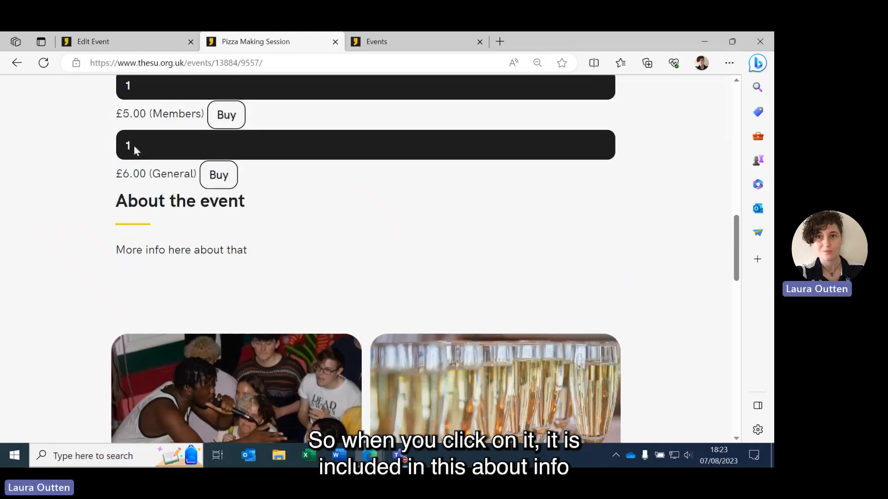
{"action": "left_click", "coordinate": [133, 36]}
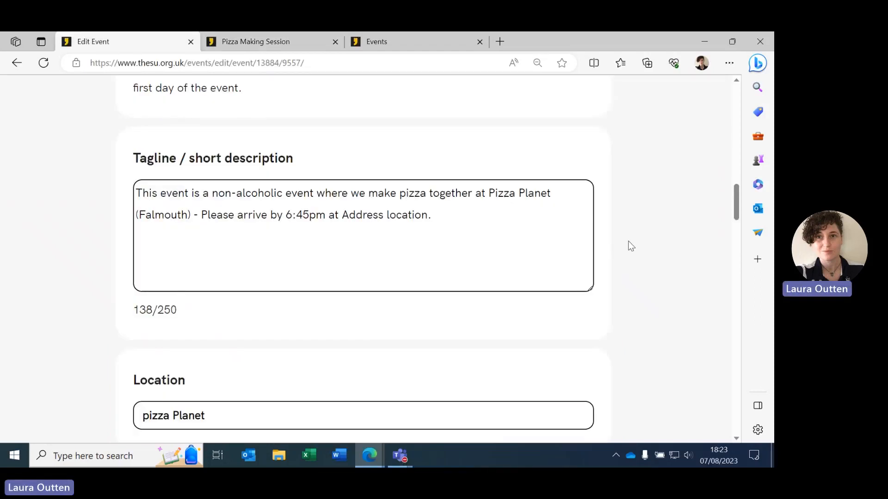
Review the tagline and location fields of the Pizza Making Session
{"action": "scroll", "coordinate": [631, 246], "scroll_direction": "down", "scroll_amount": 5}
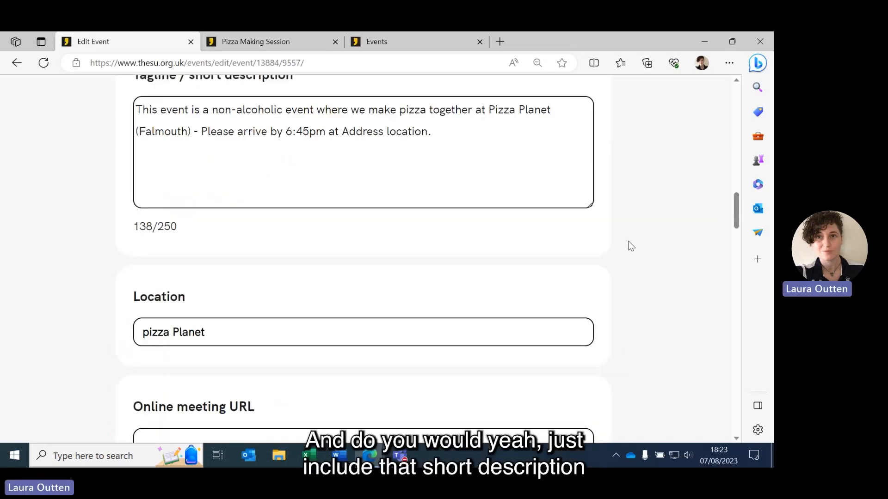
{"action": "scroll", "coordinate": [631, 246], "scroll_direction": "up", "scroll_amount": 5}
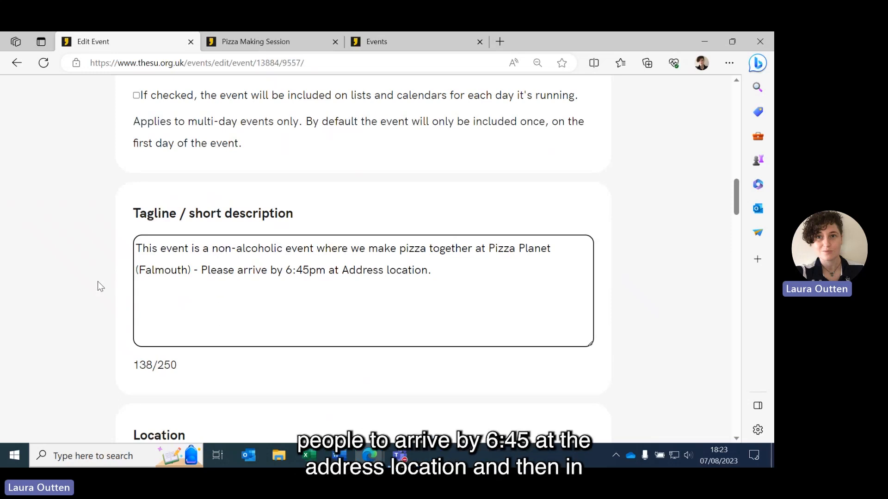
{"action": "scroll", "coordinate": [97, 279], "scroll_direction": "down", "scroll_amount": 1}
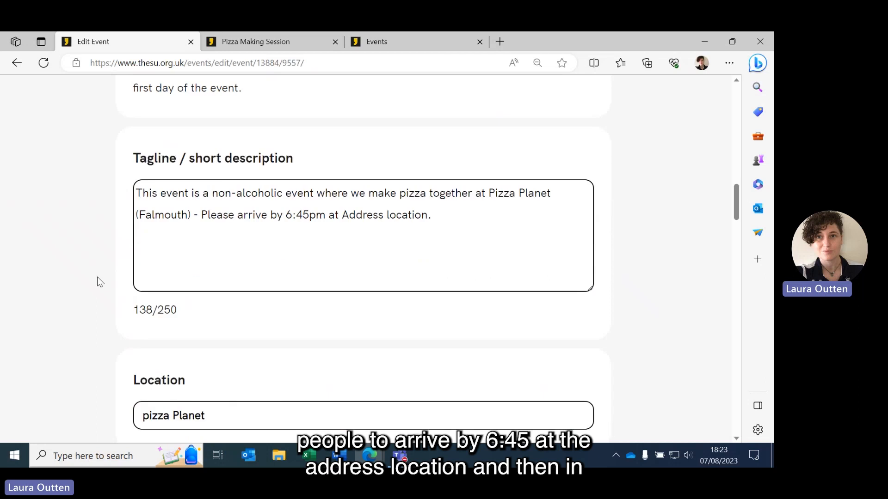
{"action": "scroll", "coordinate": [319, 289], "scroll_direction": "down", "scroll_amount": 2}
{"action": "left_click", "coordinate": [238, 301]}
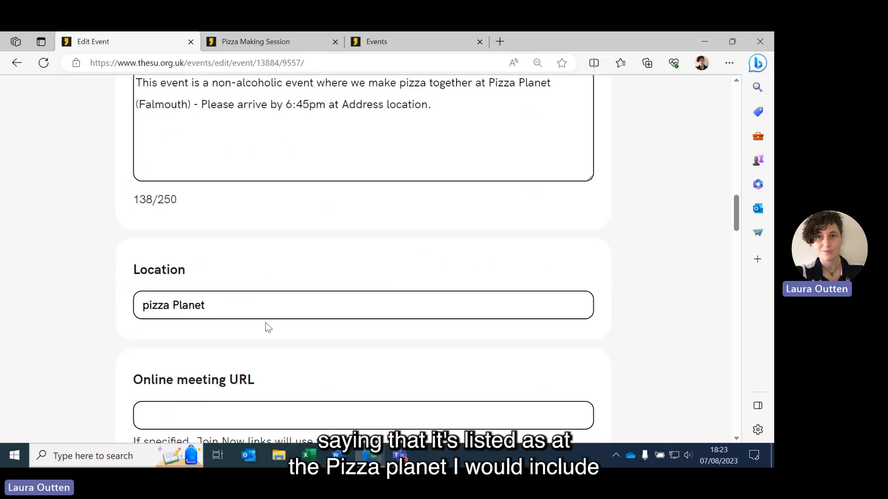
Examine the online meeting, external URL and event types sections of the event form
{"action": "scroll", "coordinate": [91, 314], "scroll_direction": "down", "scroll_amount": 4}
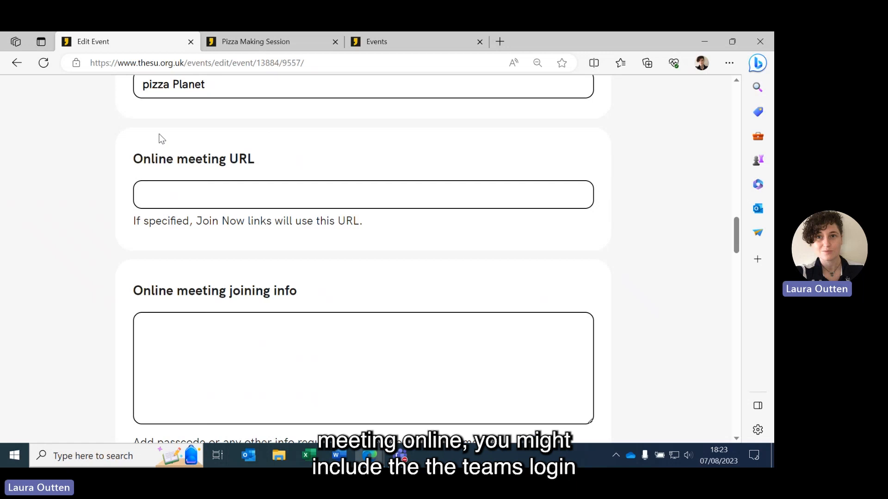
{"action": "left_click", "coordinate": [156, 199]}
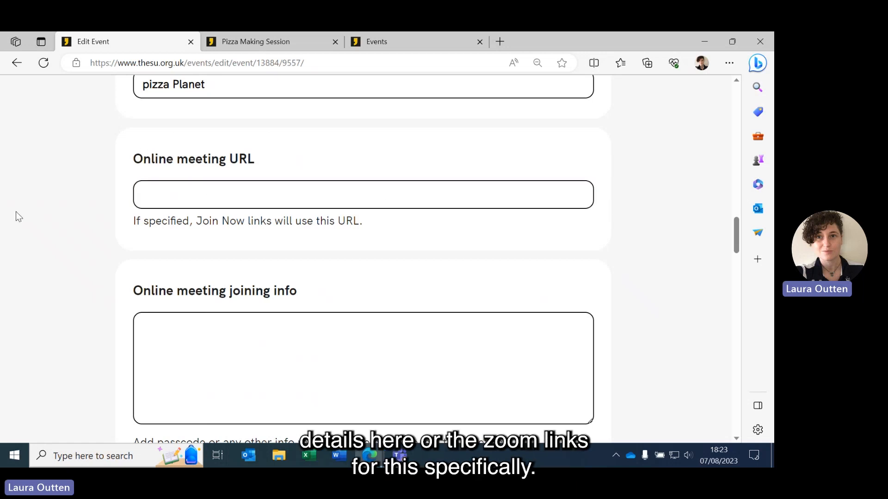
{"action": "scroll", "coordinate": [122, 290], "scroll_direction": "down", "scroll_amount": 2}
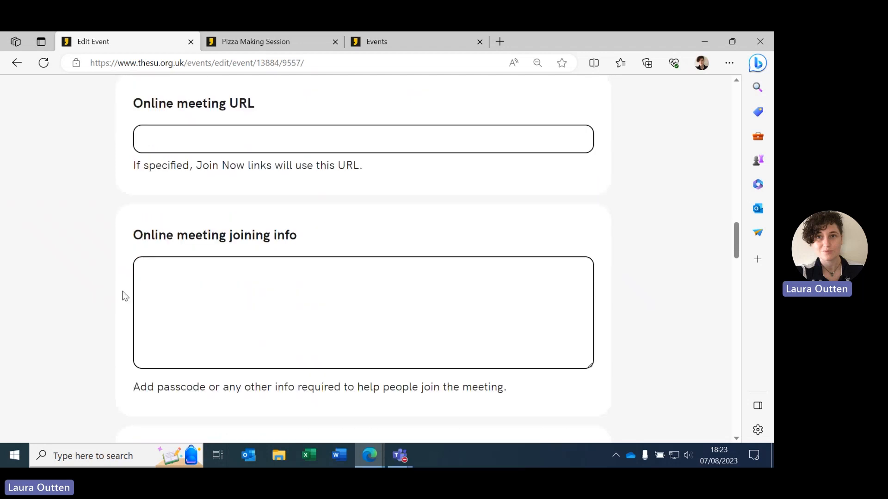
{"action": "scroll", "coordinate": [122, 294], "scroll_direction": "down", "scroll_amount": 3}
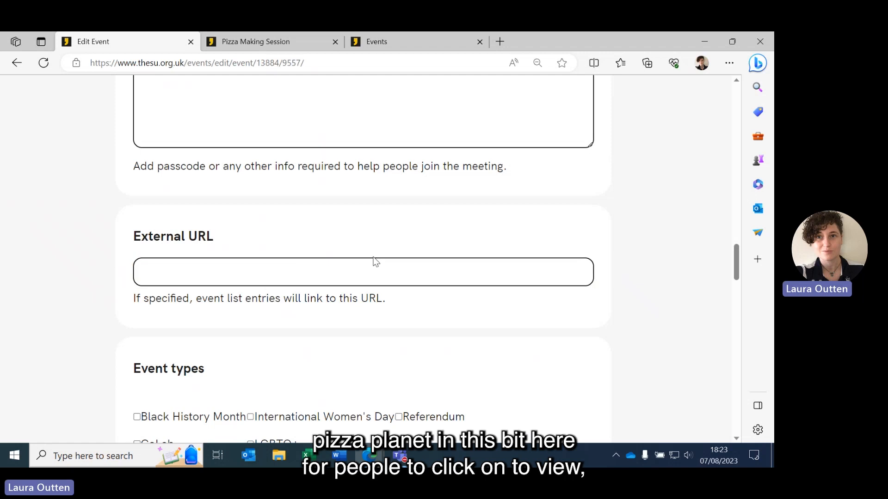
{"action": "scroll", "coordinate": [120, 279], "scroll_direction": "down", "scroll_amount": 6}
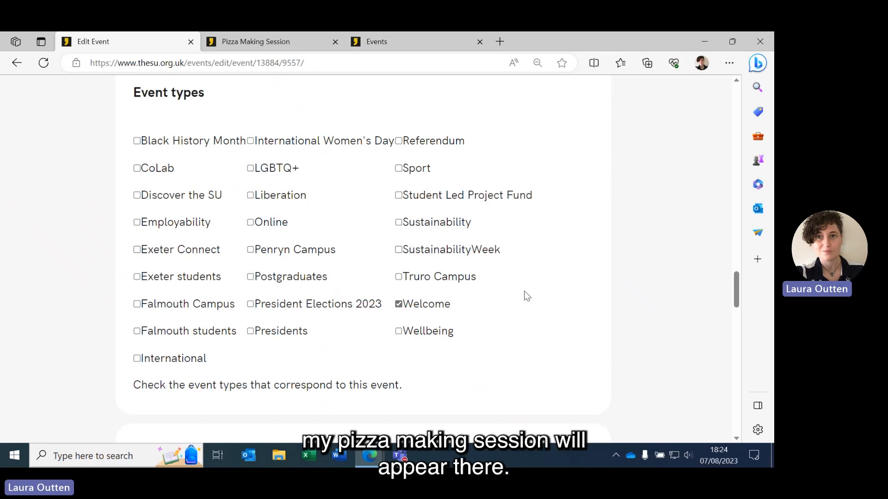
{"action": "scroll", "coordinate": [495, 327], "scroll_direction": "down", "scroll_amount": 1}
{"action": "scroll", "coordinate": [537, 321], "scroll_direction": "down", "scroll_amount": 2}
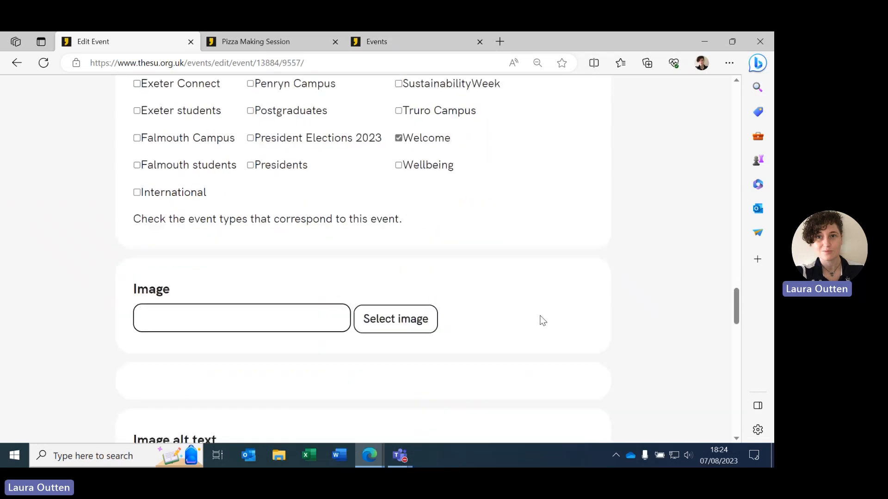
{"action": "left_click", "coordinate": [395, 326]}
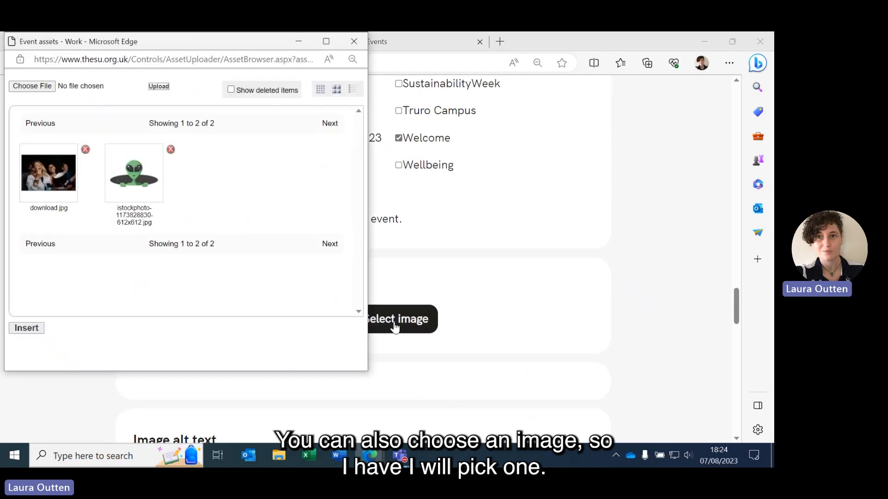
{"action": "left_click", "coordinate": [136, 147]}
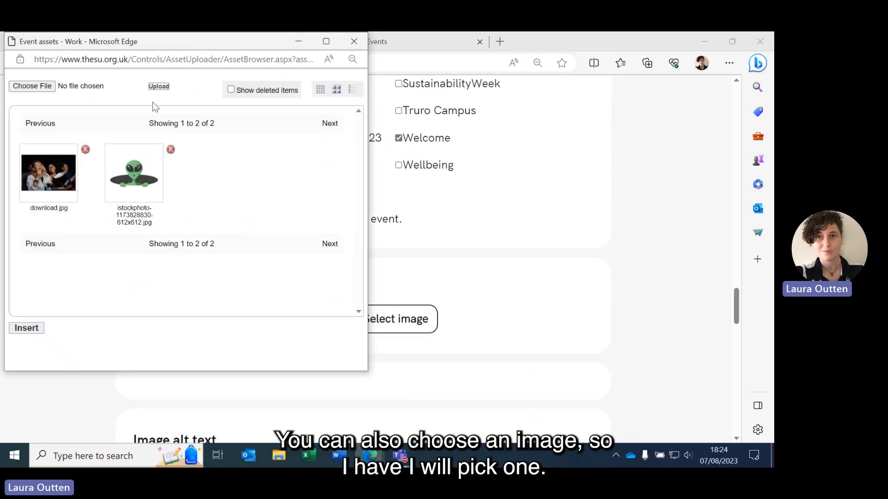
{"action": "left_click", "coordinate": [76, 89]}
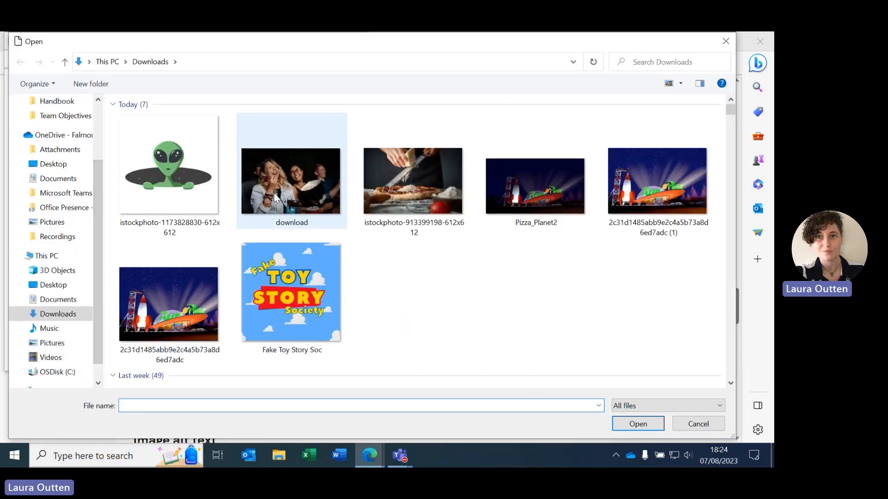
{"action": "left_click", "coordinate": [401, 188]}
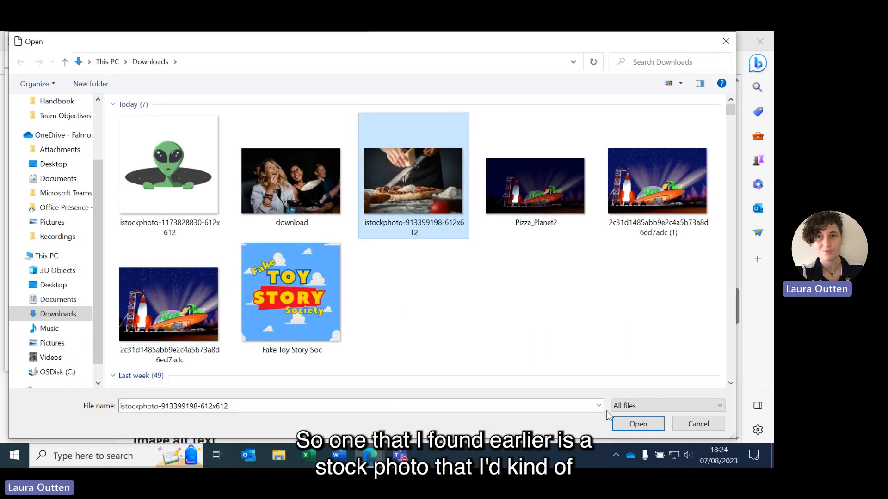
{"action": "left_click", "coordinate": [639, 424]}
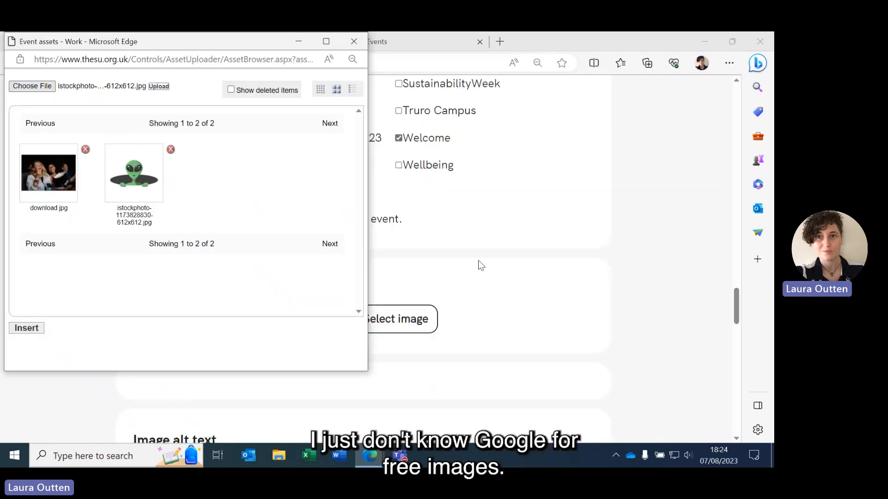
{"action": "left_click", "coordinate": [160, 87]}
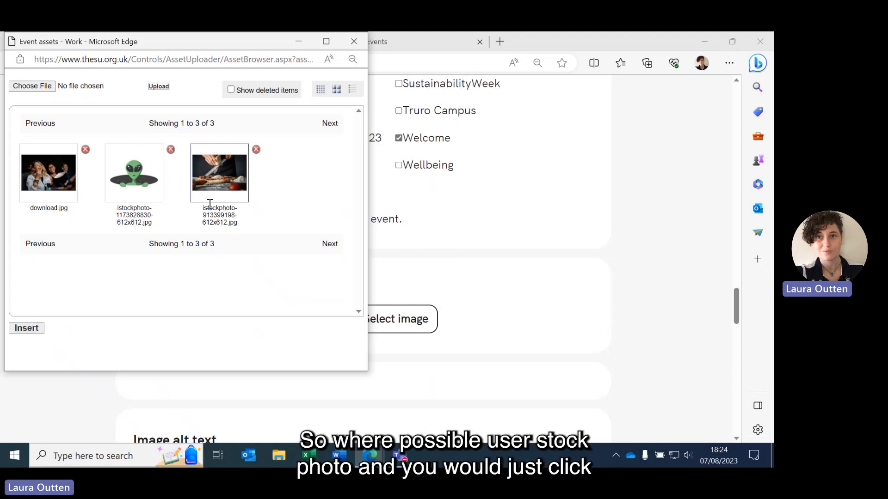
{"action": "left_click", "coordinate": [26, 328]}
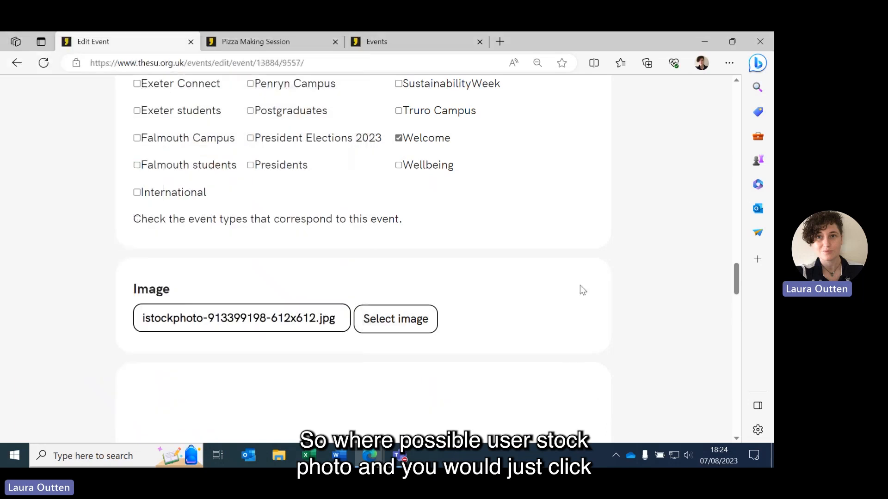
Inspect the preview of the inserted pizza photo in the event form
{"action": "scroll", "coordinate": [579, 285], "scroll_direction": "down", "scroll_amount": 2}
{"action": "scroll", "coordinate": [573, 261], "scroll_direction": "down", "scroll_amount": 6}
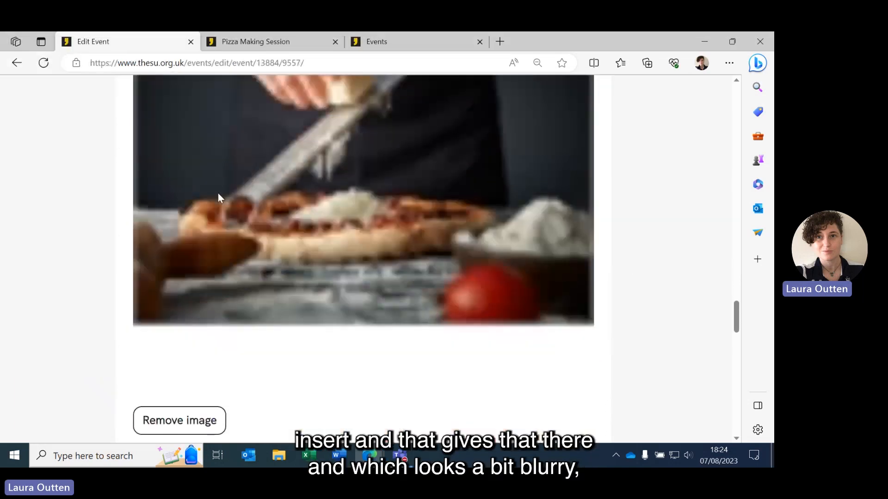
{"action": "scroll", "coordinate": [218, 192], "scroll_direction": "down", "scroll_amount": 2}
{"action": "scroll", "coordinate": [303, 266], "scroll_direction": "up", "scroll_amount": 6}
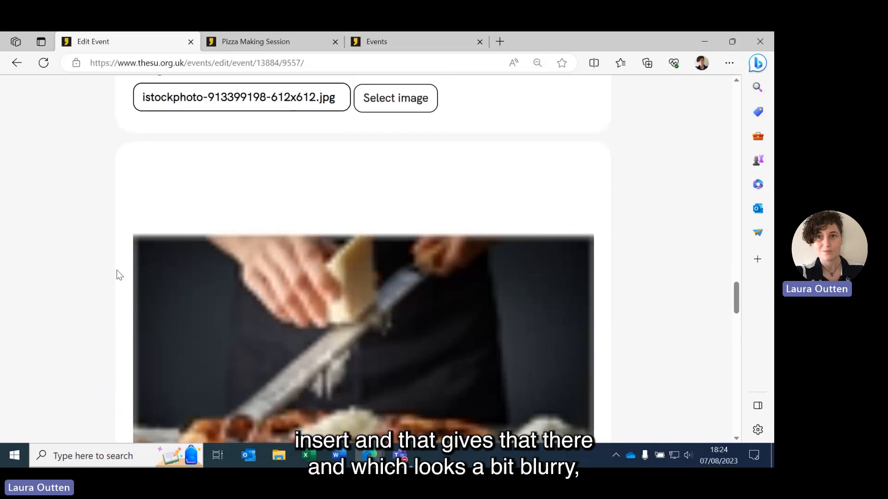
{"action": "scroll", "coordinate": [116, 270], "scroll_direction": "down", "scroll_amount": 8}
{"action": "scroll", "coordinate": [44, 273], "scroll_direction": "up", "scroll_amount": 5}
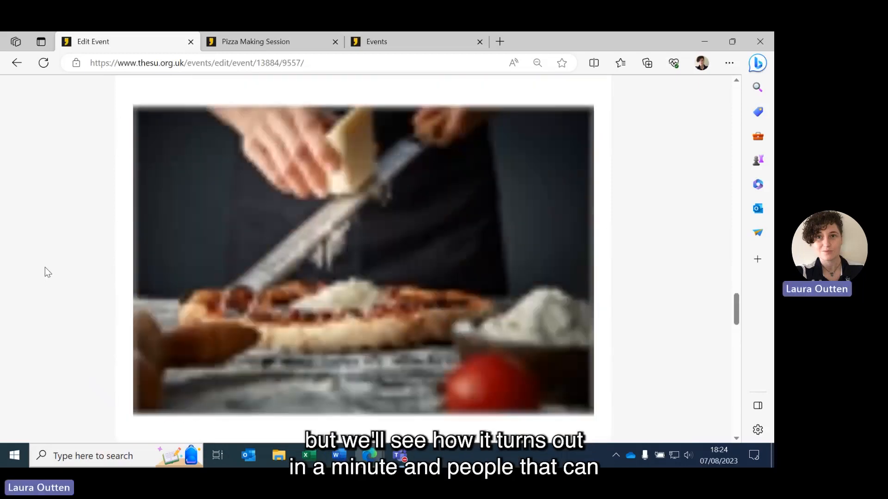
Set the event's view permission to Members only
{"action": "scroll", "coordinate": [45, 268], "scroll_direction": "down", "scroll_amount": 8}
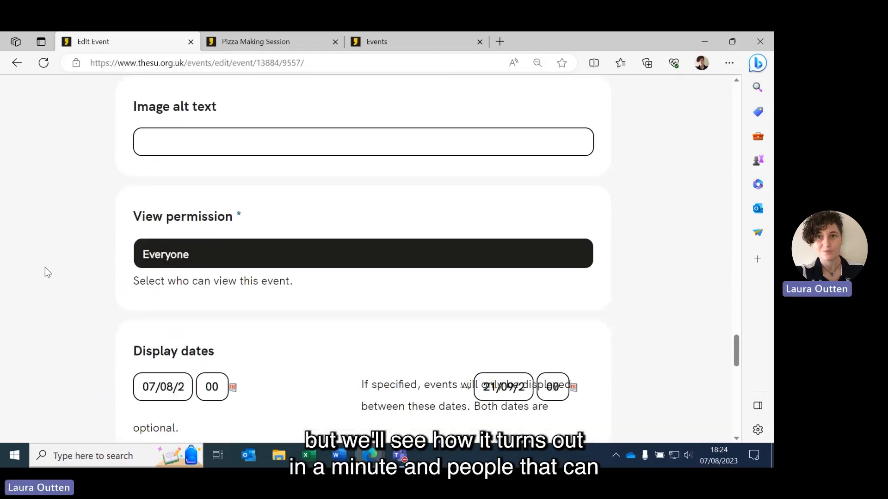
{"action": "scroll", "coordinate": [46, 267], "scroll_direction": "down", "scroll_amount": 1}
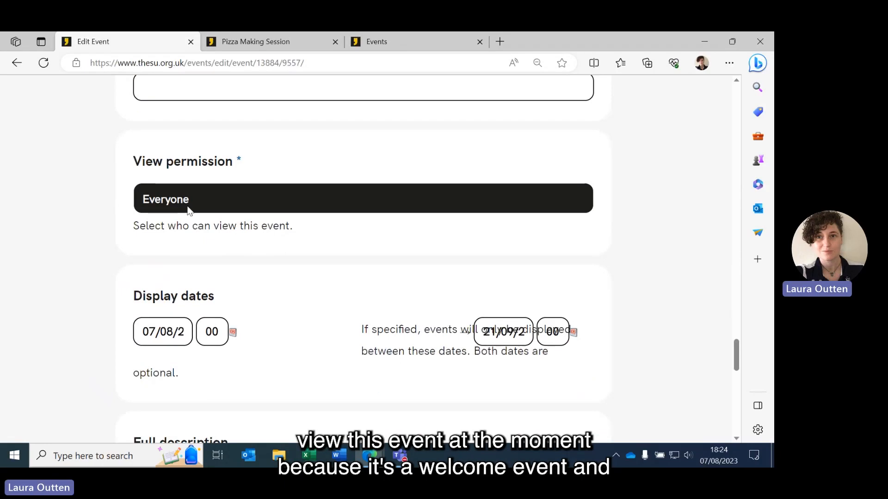
{"action": "left_click", "coordinate": [212, 205]}
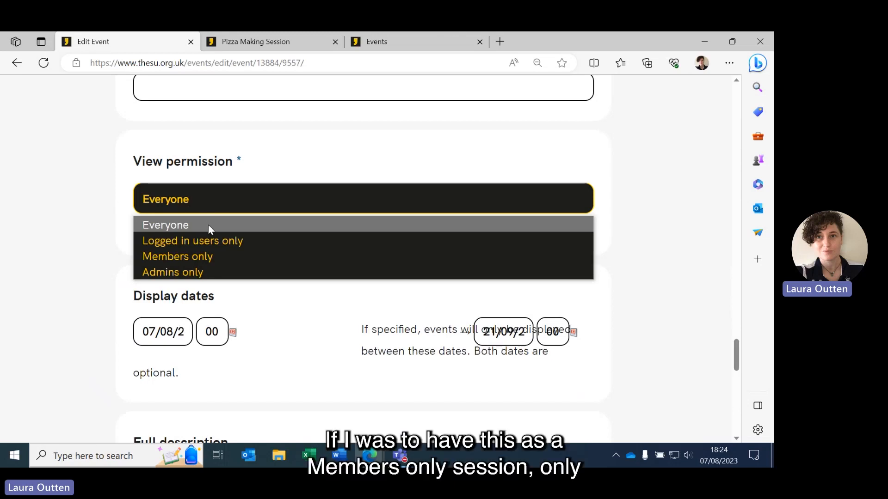
{"action": "left_click", "coordinate": [209, 256]}
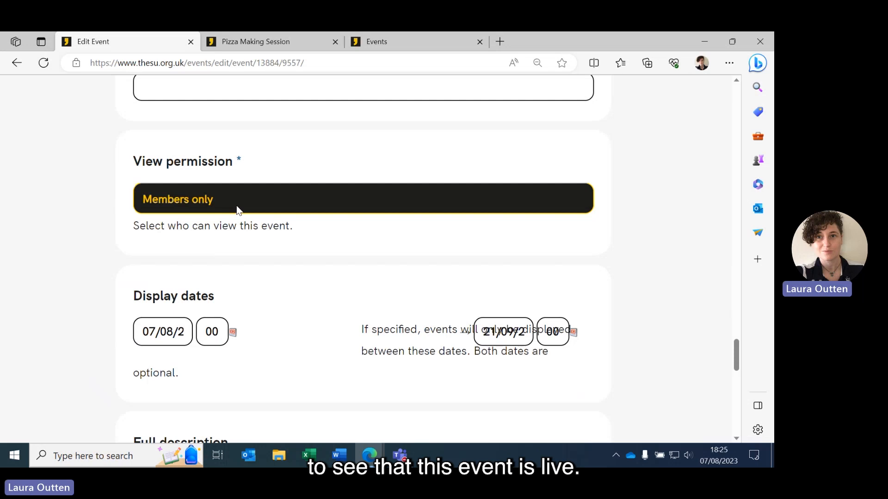
Go back to the Toy Story Soc public page and view the upcoming events under Events & Sessions
{"action": "left_click", "coordinate": [276, 32]}
{"action": "scroll", "coordinate": [386, 237], "scroll_direction": "up", "scroll_amount": 10}
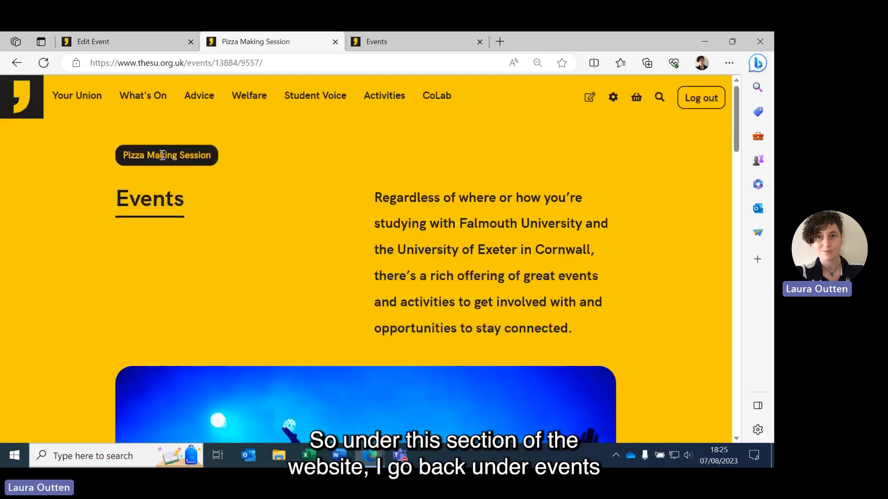
{"action": "left_click", "coordinate": [16, 63]}
{"action": "scroll", "coordinate": [501, 266], "scroll_direction": "up", "scroll_amount": 10}
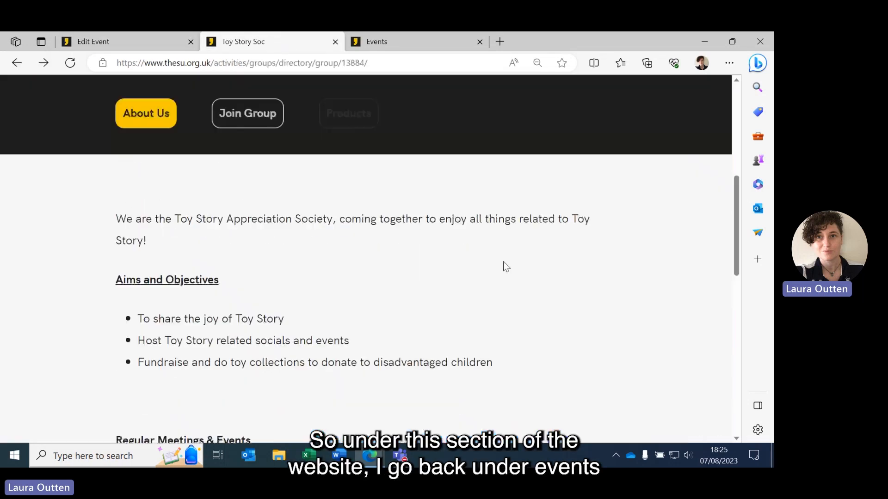
{"action": "left_click", "coordinate": [446, 387]}
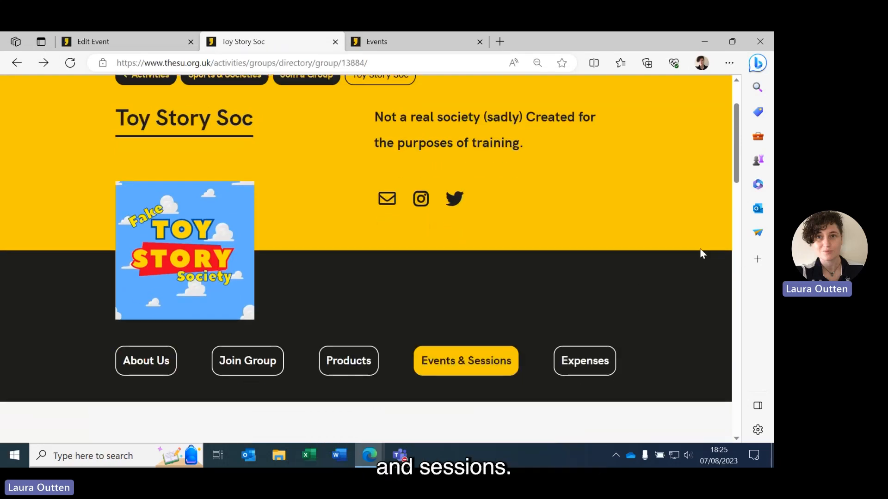
{"action": "scroll", "coordinate": [690, 254], "scroll_direction": "down", "scroll_amount": 1}
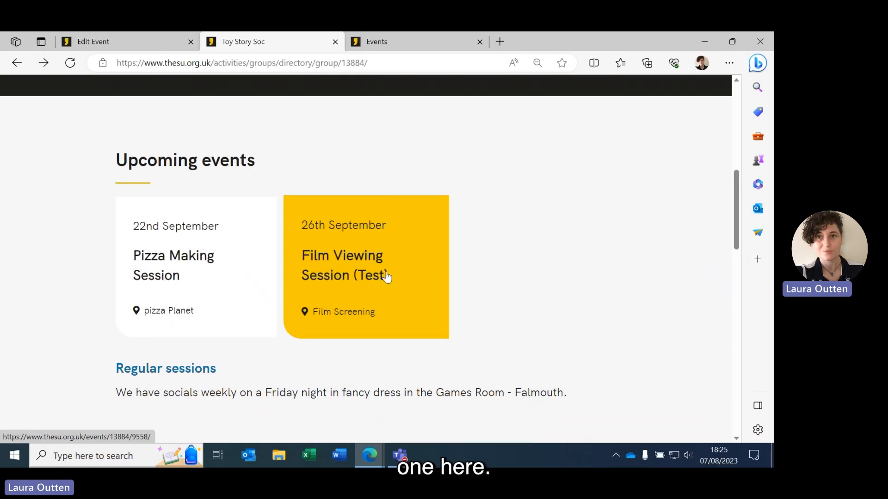
Return to the event's edit form and set its view permission back to Everyone
{"action": "key", "text": "ctrl+shift+Tab"}
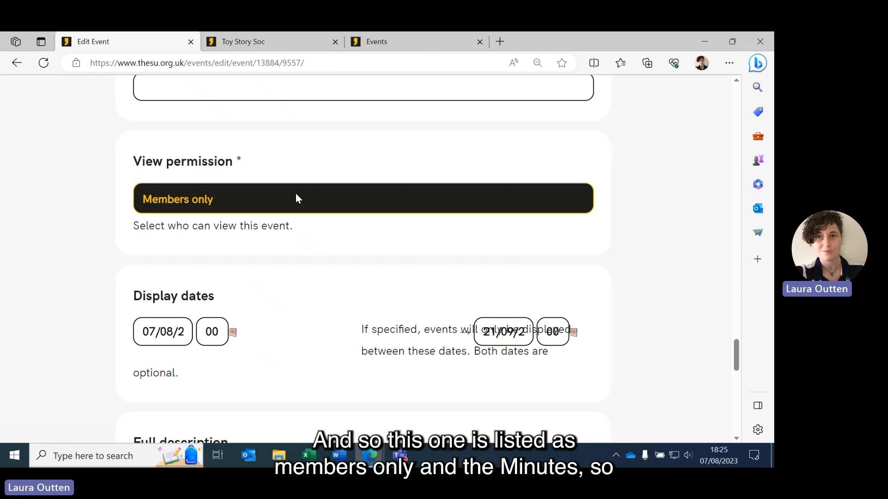
{"action": "scroll", "coordinate": [296, 194], "scroll_direction": "down", "scroll_amount": 4}
{"action": "scroll", "coordinate": [296, 194], "scroll_direction": "up", "scroll_amount": 2}
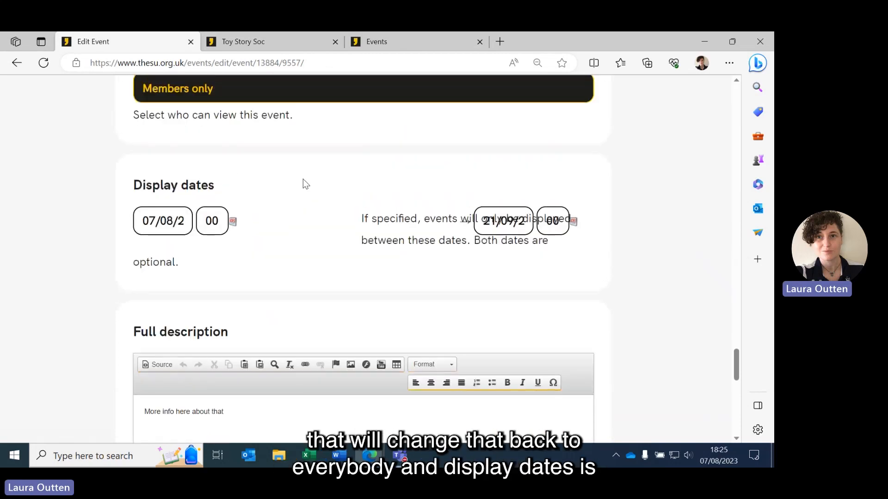
{"action": "left_click", "coordinate": [297, 95]}
{"action": "left_click", "coordinate": [251, 116]}
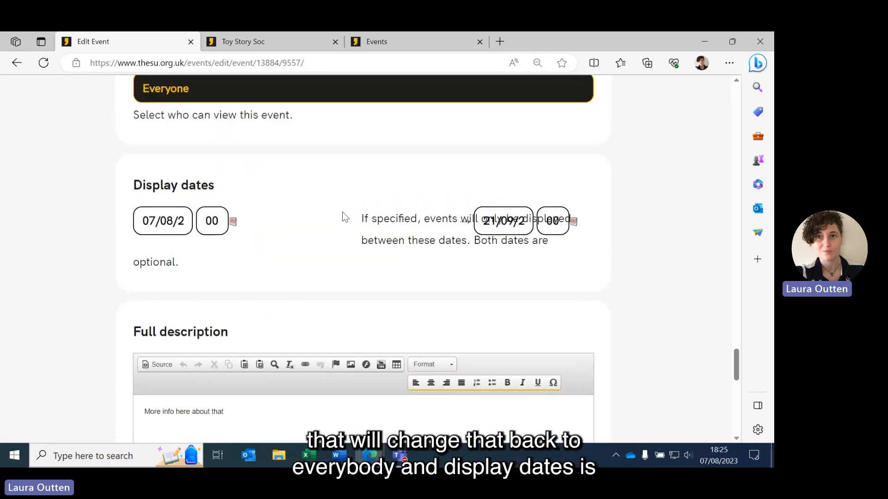
Set the end of the event's display dates to 20 September 2023
{"action": "scroll", "coordinate": [350, 227], "scroll_direction": "up", "scroll_amount": 1}
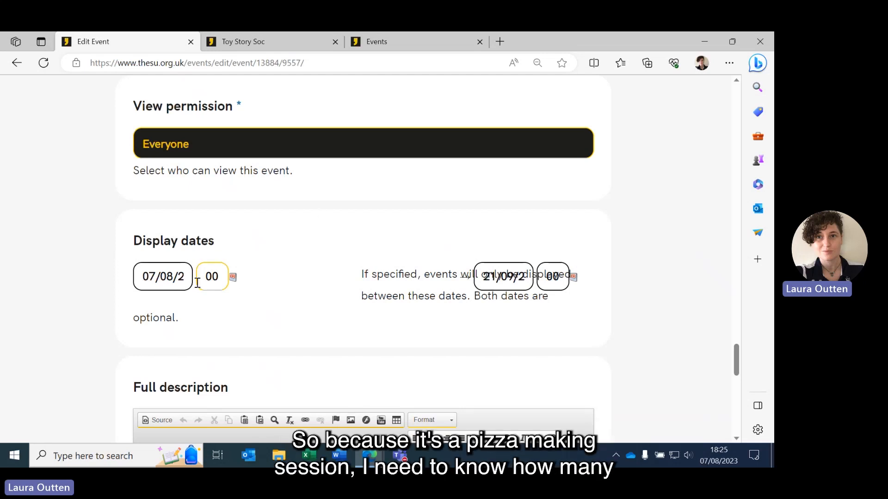
{"action": "scroll", "coordinate": [569, 278], "scroll_direction": "up", "scroll_amount": 10}
{"action": "scroll", "coordinate": [639, 298], "scroll_direction": "down", "scroll_amount": 8}
{"action": "scroll", "coordinate": [640, 299], "scroll_direction": "down", "scroll_amount": 3}
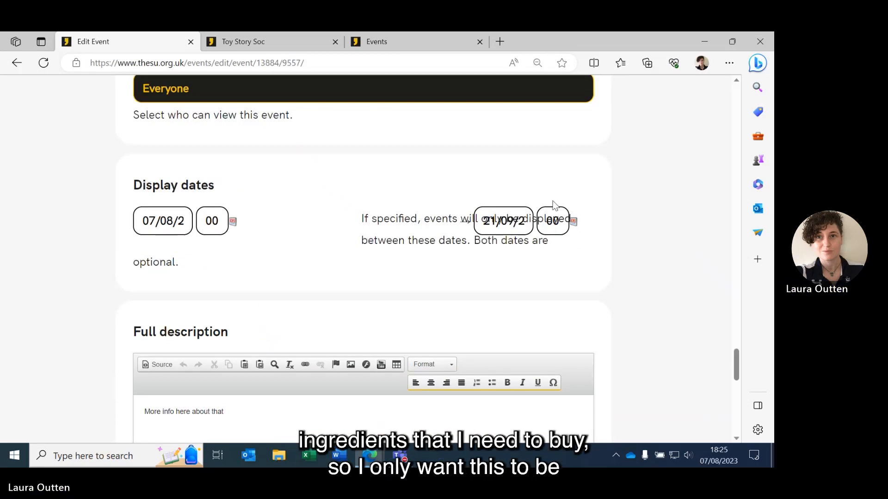
{"action": "left_click", "coordinate": [574, 221]}
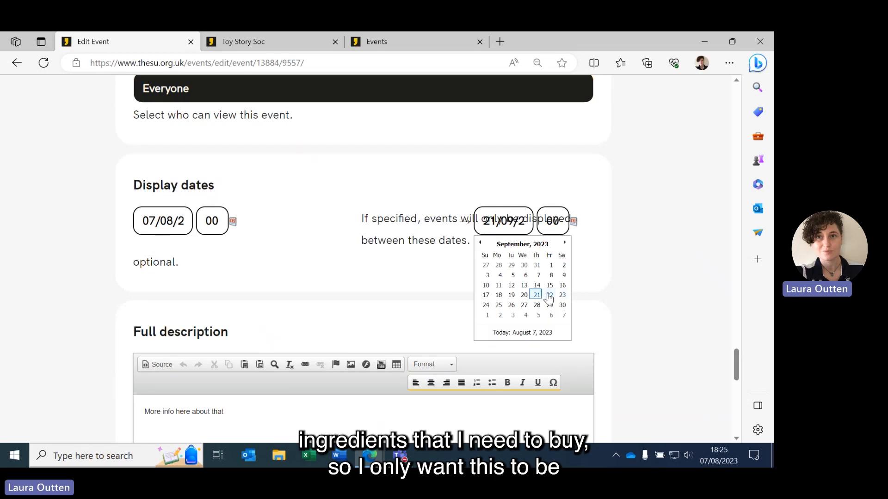
{"action": "left_click", "coordinate": [526, 296]}
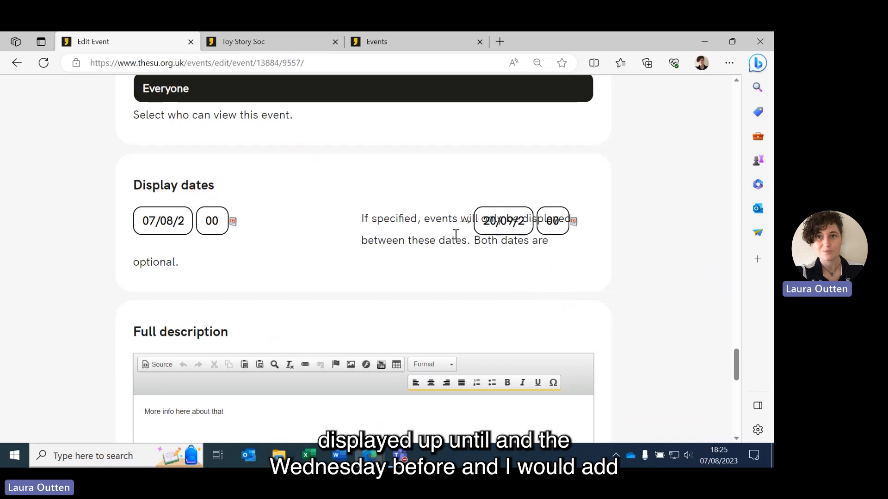
Add to the full description: "We provide ingrediants for the session, please do not wear anythign valueble and clothes you don't mind getting dirty."
{"action": "scroll", "coordinate": [99, 228], "scroll_direction": "down", "scroll_amount": 3}
{"action": "left_click", "coordinate": [242, 298]}
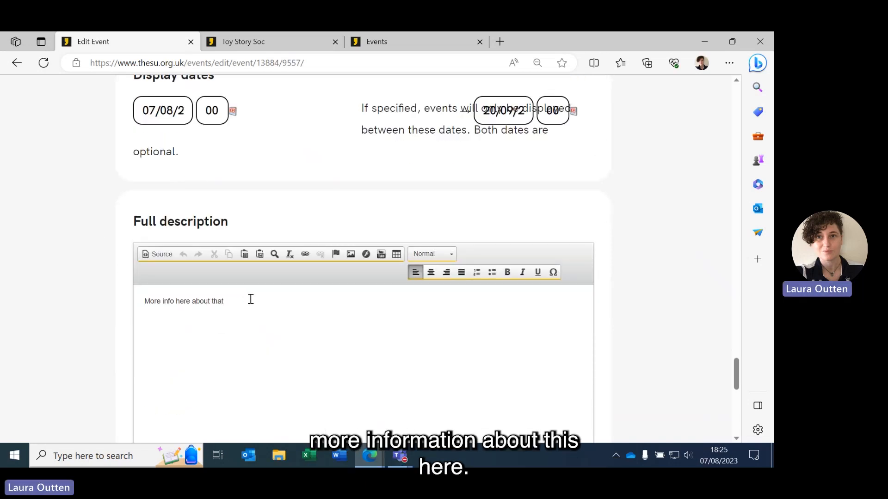
{"action": "key", "text": "Return"}
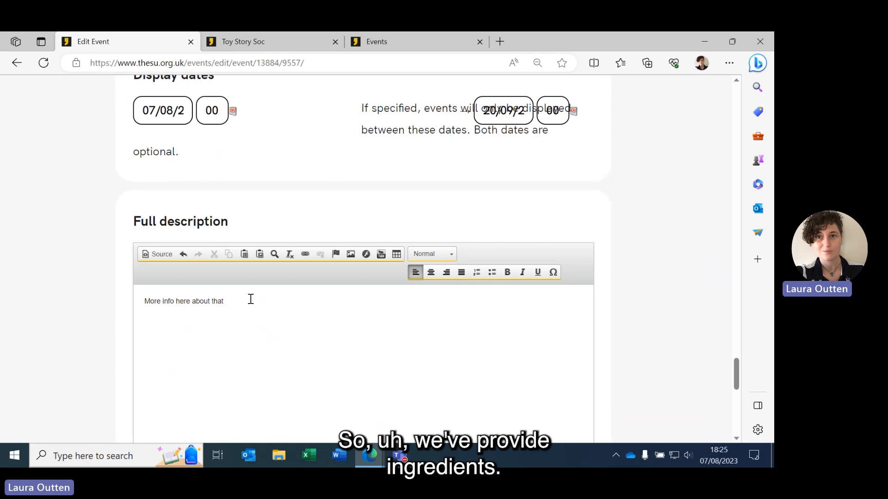
{"action": "type", "text": "We provide ingrd"}
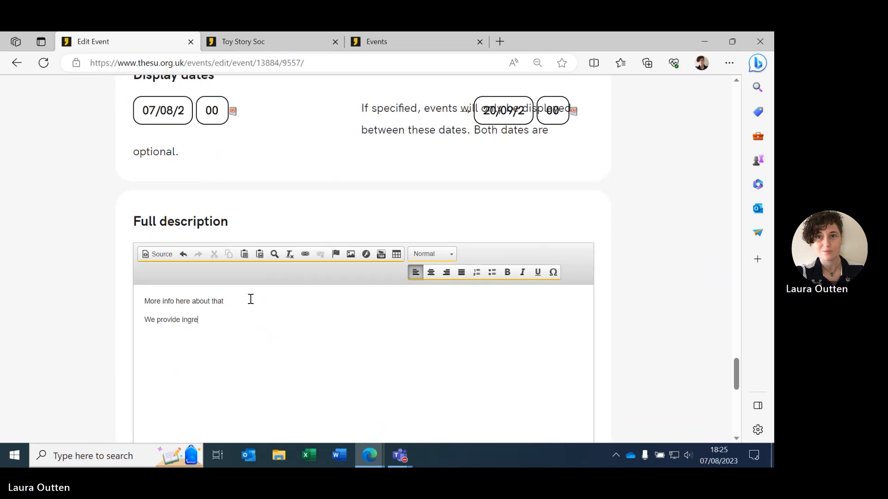
{"action": "type", "text": "diants for th"}
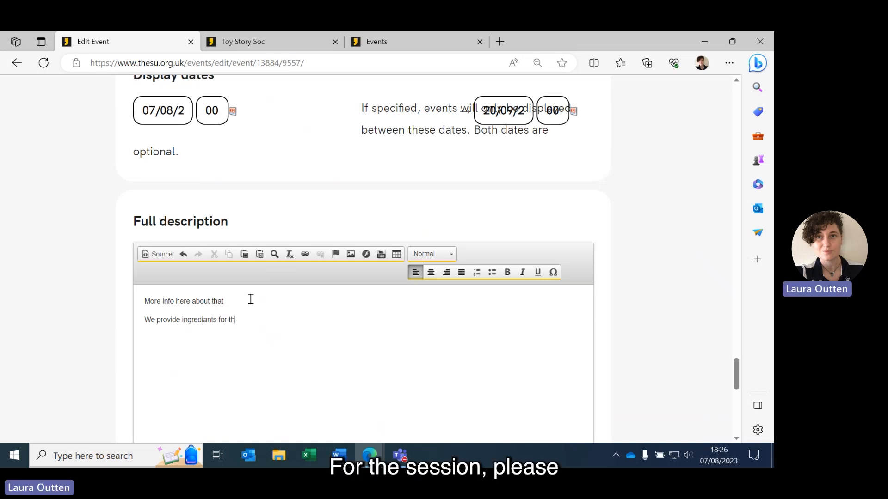
{"action": "type", "text": "e session, please do not"}
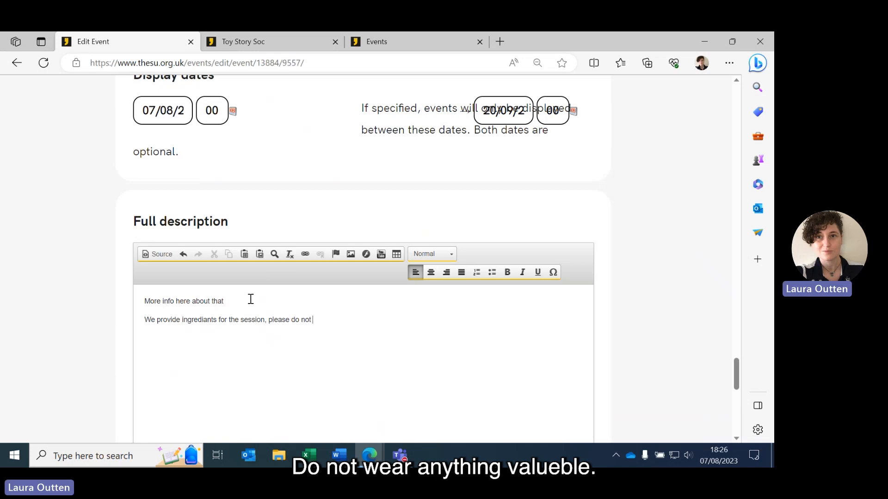
{"action": "type", "text": "ear anythign valueble and clothes you dont"}
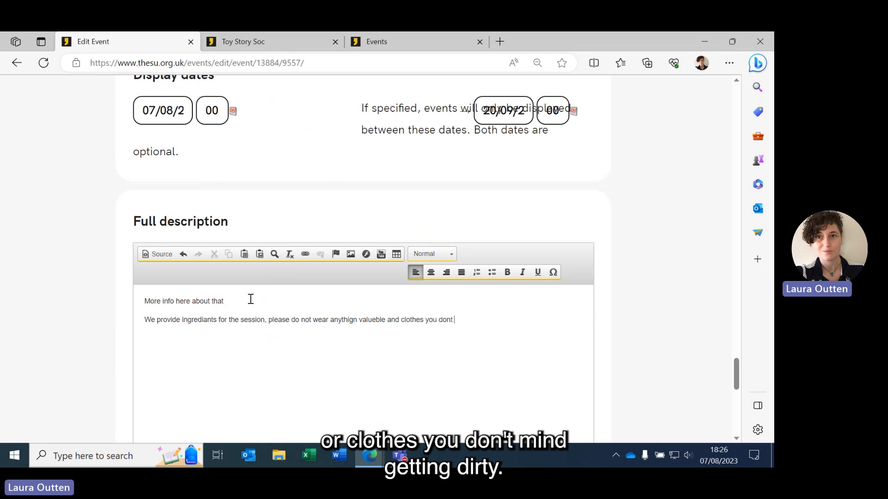
{"action": "key", "text": "BackSpace"}
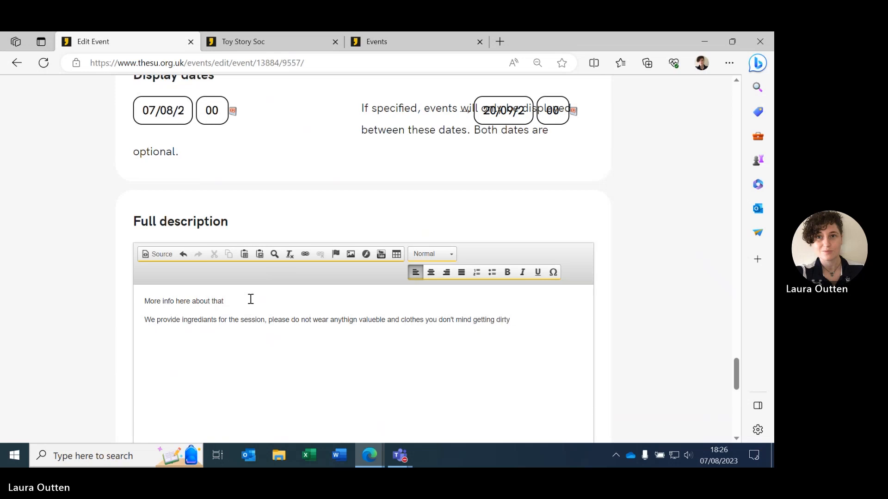
{"action": "key", "text": "Return"}
Save the Pizza Making Session event and check through the edit form for problems
{"action": "scroll", "coordinate": [555, 297], "scroll_direction": "down", "scroll_amount": 3}
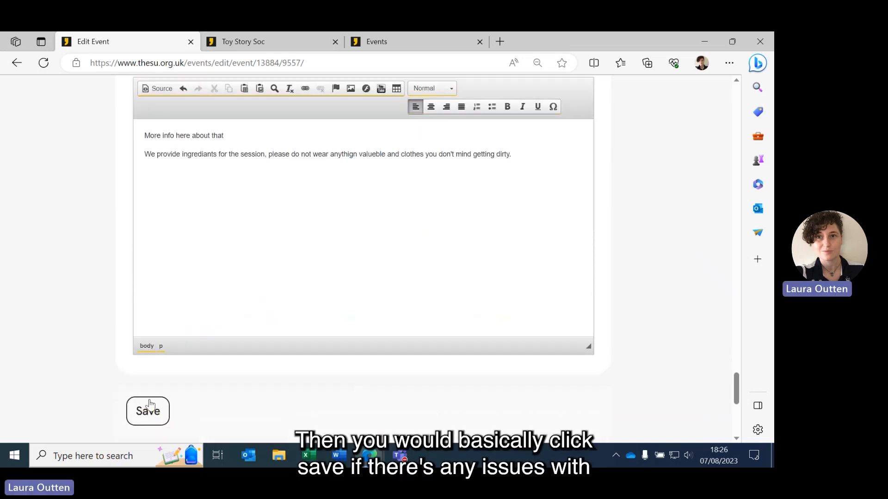
{"action": "left_click", "coordinate": [149, 407]}
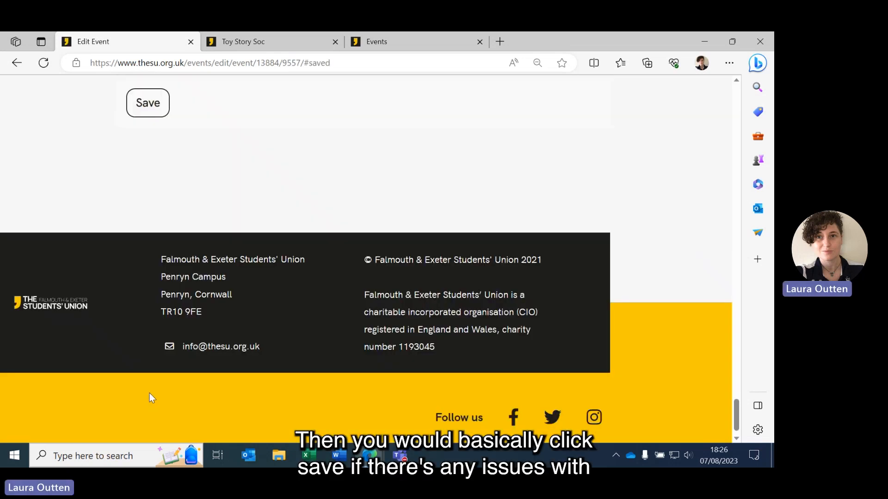
{"action": "scroll", "coordinate": [110, 354], "scroll_direction": "up", "scroll_amount": 15}
{"action": "scroll", "coordinate": [103, 360], "scroll_direction": "up", "scroll_amount": 12}
{"action": "scroll", "coordinate": [103, 360], "scroll_direction": "up", "scroll_amount": 12}
{"action": "scroll", "coordinate": [103, 360], "scroll_direction": "up", "scroll_amount": 3}
{"action": "scroll", "coordinate": [103, 359], "scroll_direction": "down", "scroll_amount": 15}
{"action": "scroll", "coordinate": [106, 356], "scroll_direction": "down", "scroll_amount": 15}
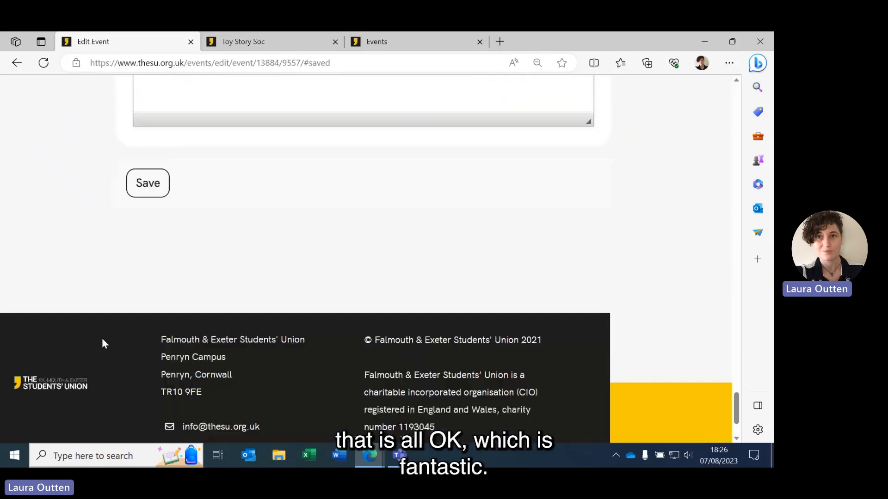
{"action": "left_click", "coordinate": [160, 153]}
Leave the event's edit form and go back to the event list
{"action": "scroll", "coordinate": [575, 202], "scroll_direction": "up", "scroll_amount": 20}
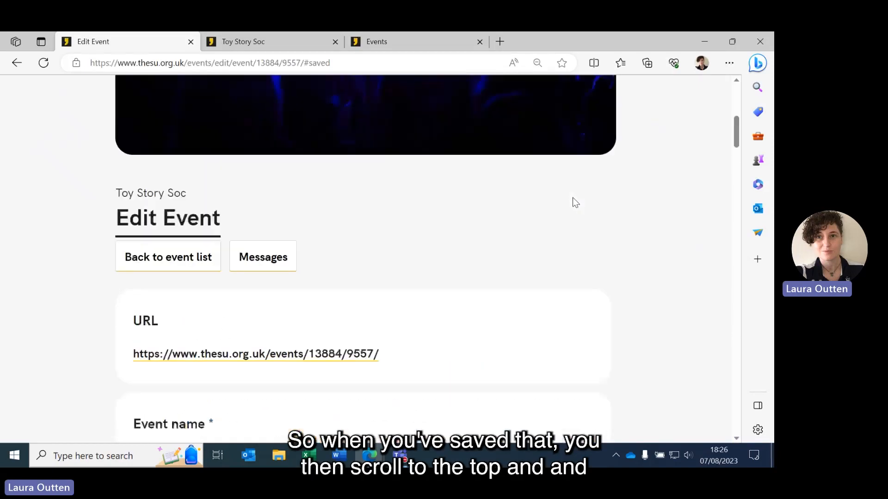
{"action": "scroll", "coordinate": [573, 197], "scroll_direction": "up", "scroll_amount": 5}
{"action": "left_click", "coordinate": [211, 158]}
{"action": "scroll", "coordinate": [667, 210], "scroll_direction": "down", "scroll_amount": 5}
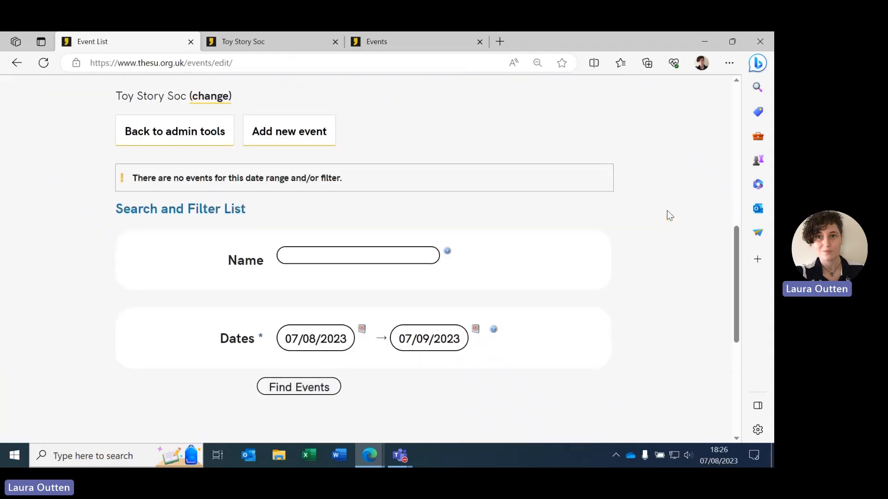
Open the admin tools for Toy Story Soc and go to its events
{"action": "scroll", "coordinate": [667, 210], "scroll_direction": "up", "scroll_amount": 10}
{"action": "left_click", "coordinate": [614, 97]}
{"action": "scroll", "coordinate": [660, 232], "scroll_direction": "down", "scroll_amount": 8}
{"action": "left_click", "coordinate": [639, 420]}
{"action": "scroll", "coordinate": [547, 251], "scroll_direction": "down", "scroll_amount": 7}
{"action": "left_click", "coordinate": [564, 269]}
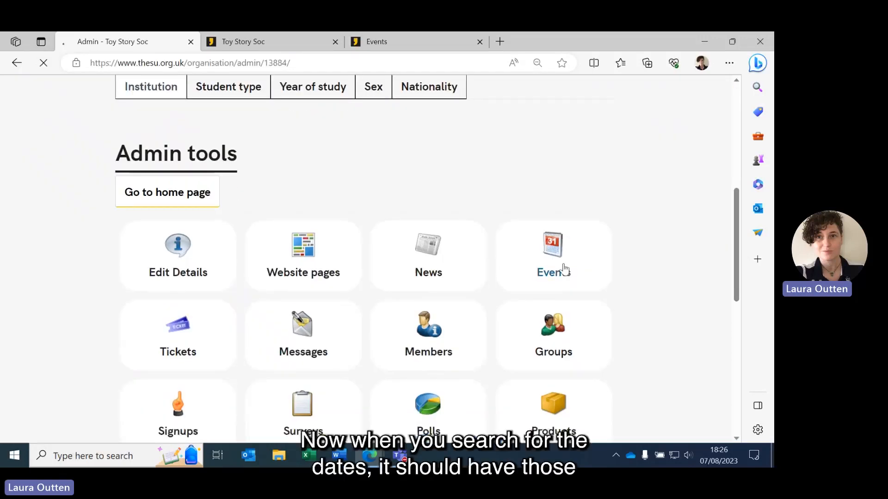
Extend the event list's end date to 28 September 2023 and find the matching events
{"action": "scroll", "coordinate": [628, 210], "scroll_direction": "down", "scroll_amount": 8}
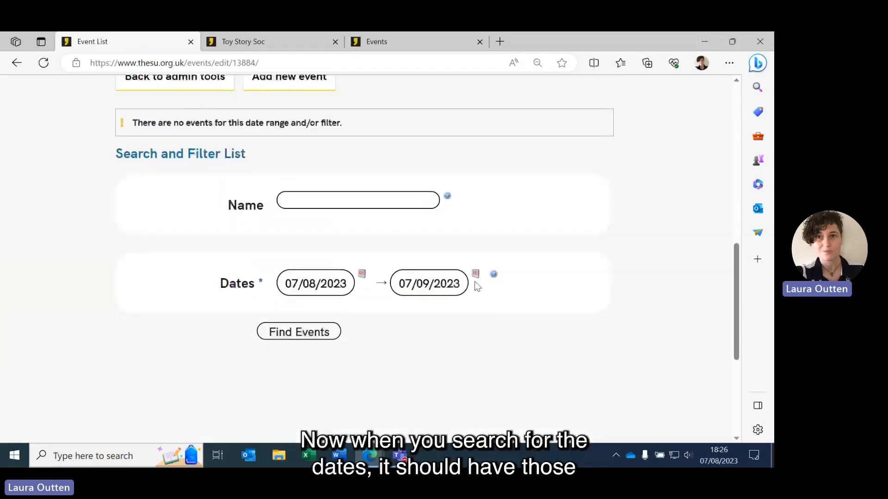
{"action": "left_click", "coordinate": [476, 273]}
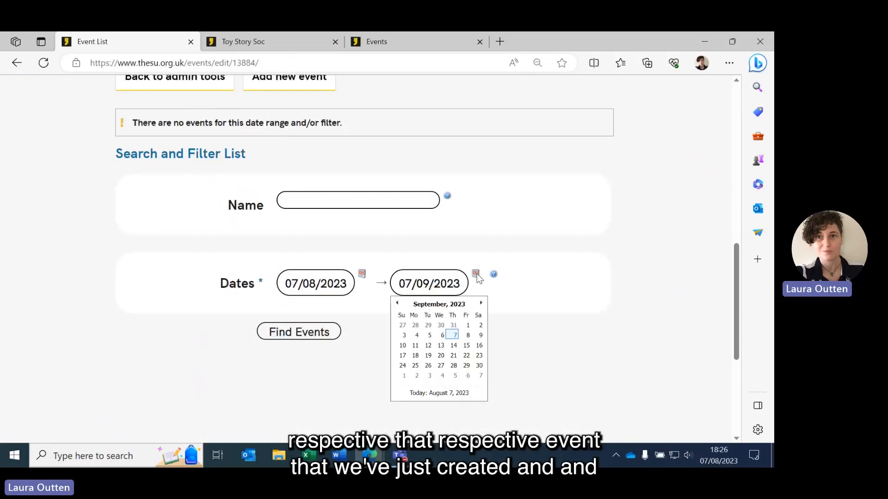
{"action": "left_click", "coordinate": [454, 366]}
{"action": "left_click", "coordinate": [299, 332]}
{"action": "scroll", "coordinate": [645, 273], "scroll_direction": "down", "scroll_amount": 10}
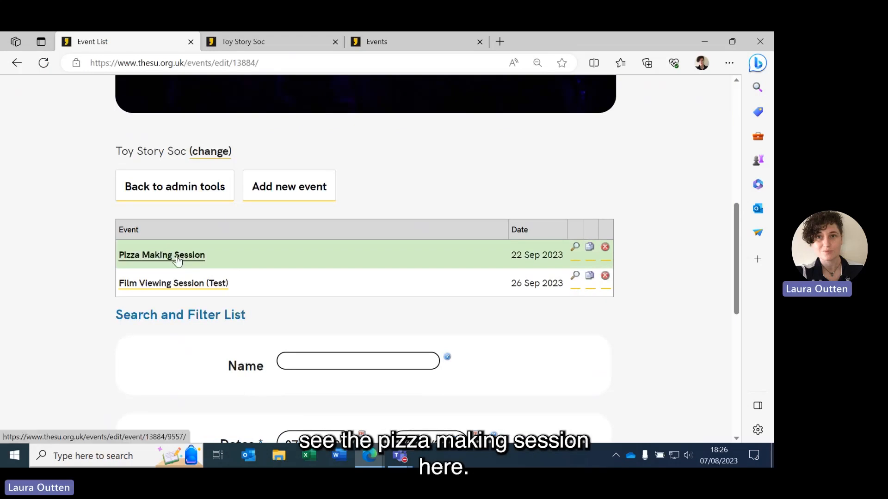
View the Pizza Making Session's public page, check its tickets and description for typos, and return to the event list
{"action": "left_click", "coordinate": [576, 249]}
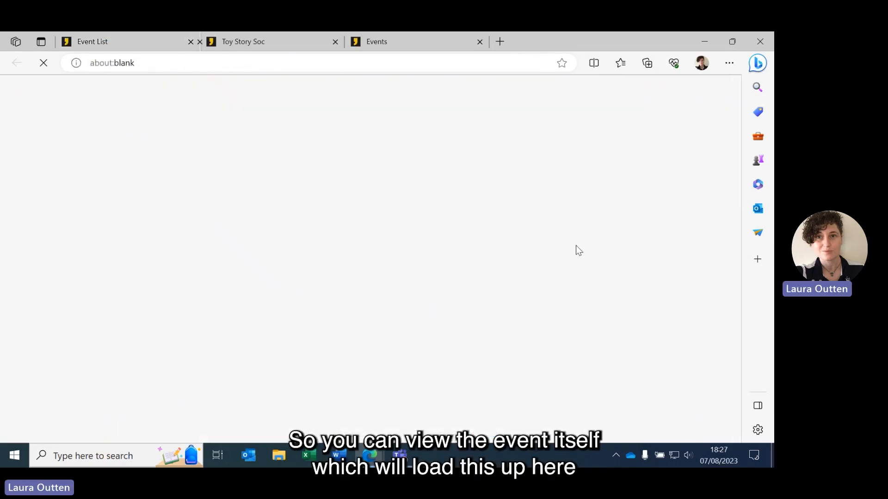
{"action": "scroll", "coordinate": [556, 274], "scroll_direction": "down", "scroll_amount": 7}
{"action": "scroll", "coordinate": [556, 274], "scroll_direction": "down", "scroll_amount": 8}
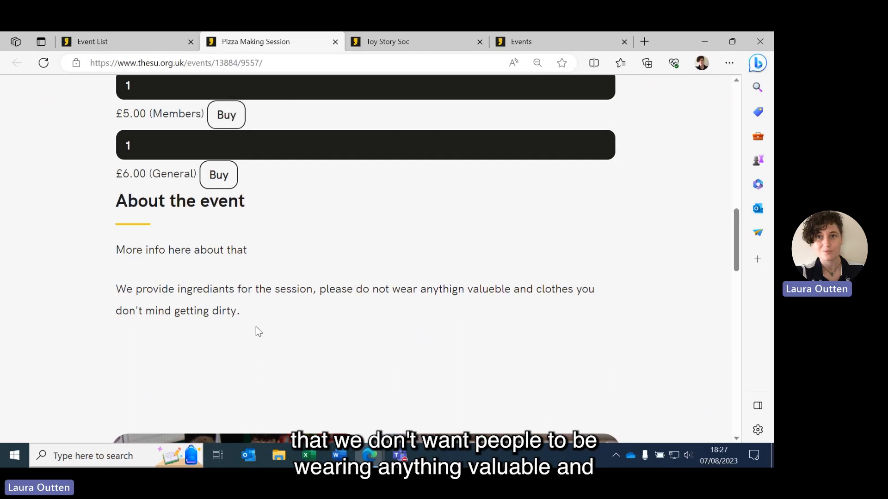
{"action": "scroll", "coordinate": [260, 324], "scroll_direction": "up", "scroll_amount": 2}
{"action": "scroll", "coordinate": [279, 354], "scroll_direction": "down", "scroll_amount": 1}
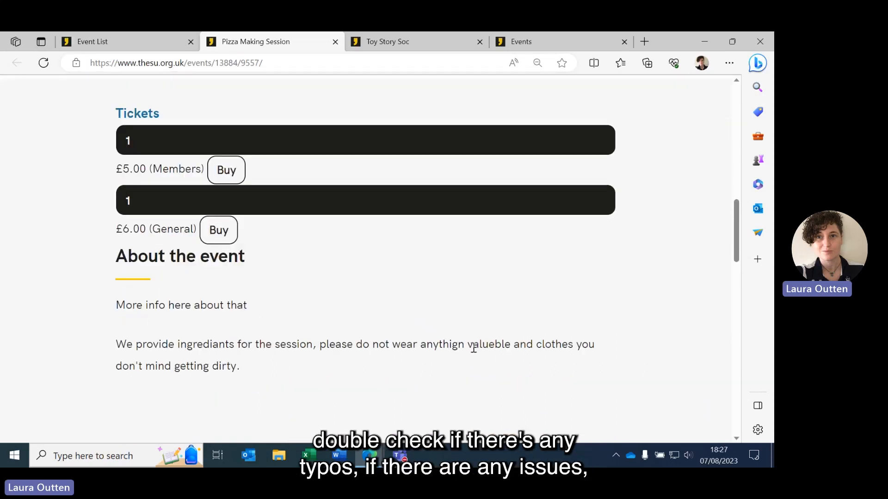
{"action": "left_click", "coordinate": [152, 42]}
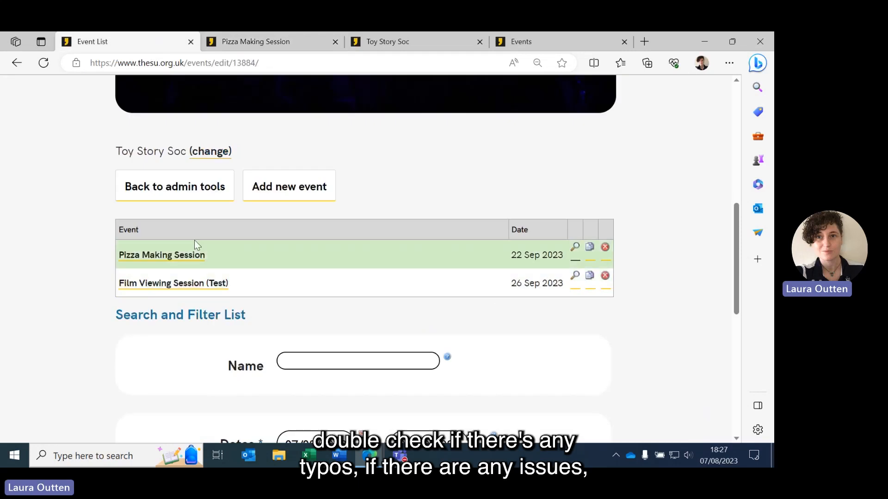
Open the Pizza Making Session for editing and correct the misspelled word "anything" in its full description
{"action": "left_click", "coordinate": [175, 265]}
{"action": "scroll", "coordinate": [626, 249], "scroll_direction": "down", "scroll_amount": 10}
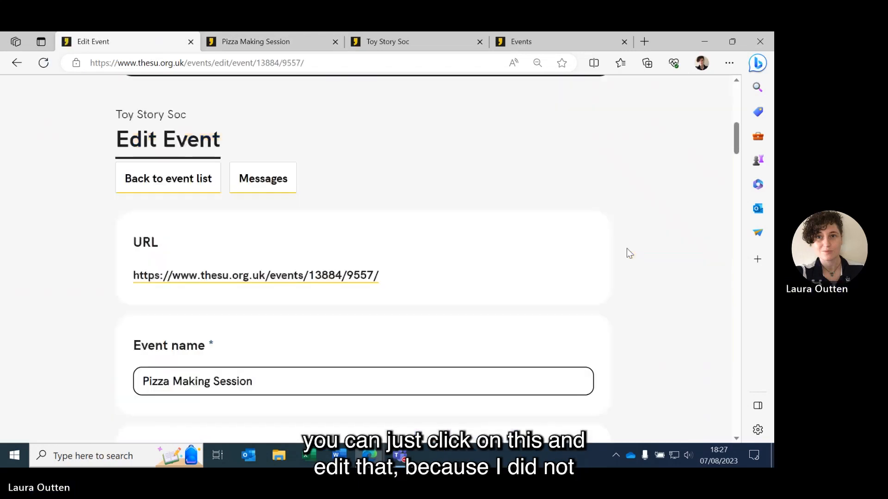
{"action": "scroll", "coordinate": [626, 250], "scroll_direction": "down", "scroll_amount": 7}
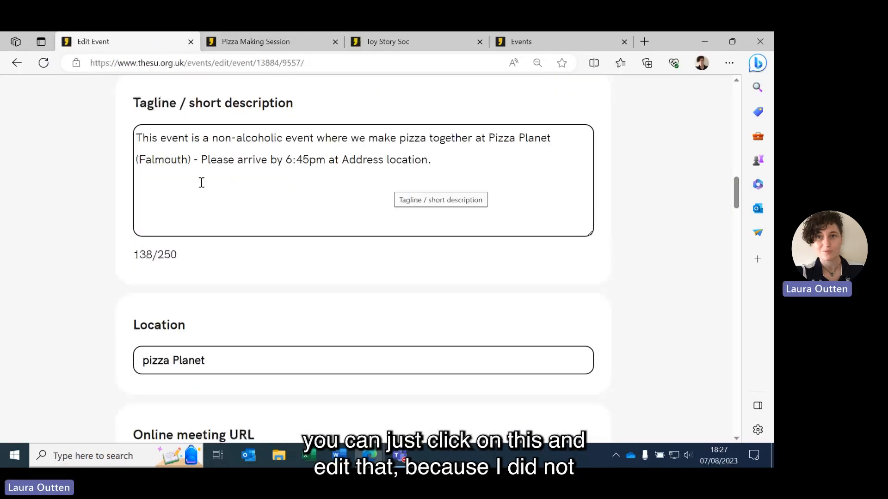
{"action": "scroll", "coordinate": [620, 222], "scroll_direction": "down", "scroll_amount": 15}
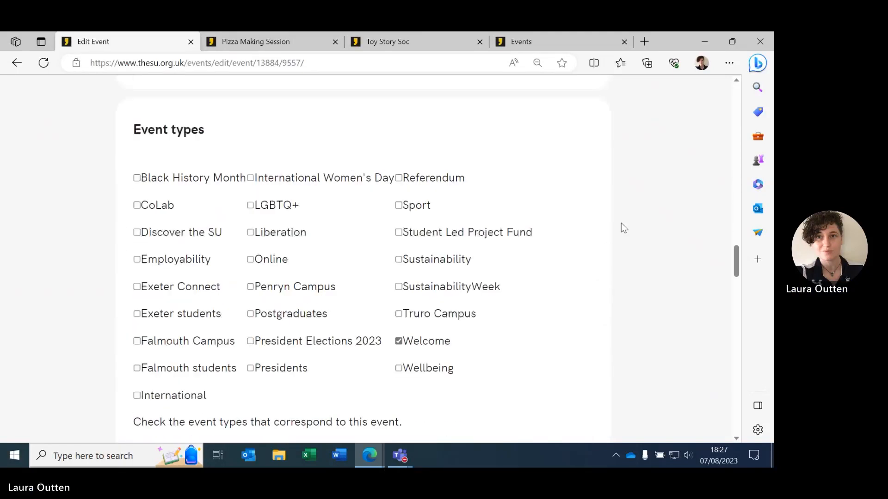
{"action": "scroll", "coordinate": [620, 223], "scroll_direction": "down", "scroll_amount": 12}
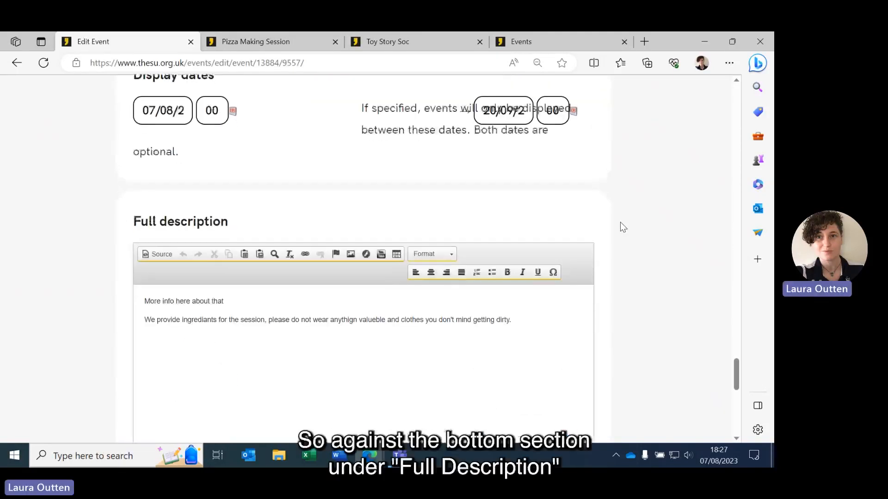
{"action": "left_click", "coordinate": [349, 265]}
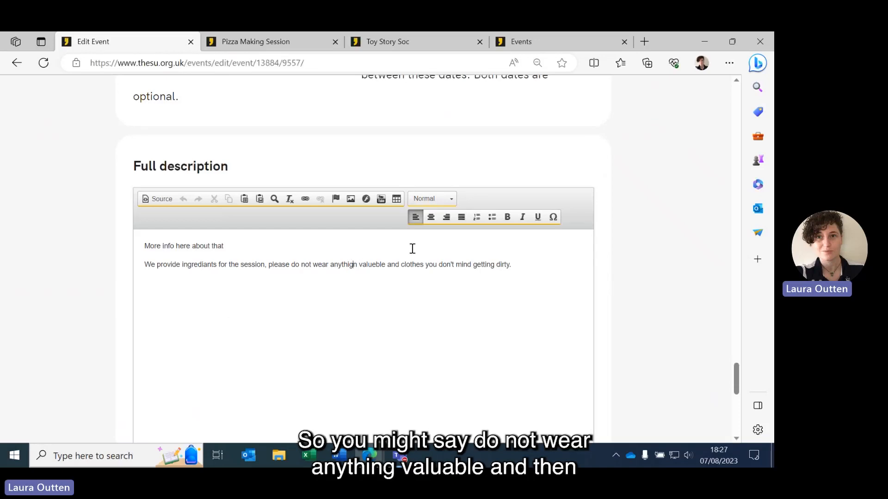
{"action": "key", "text": "Delete"}
{"action": "type", "text": "g"}
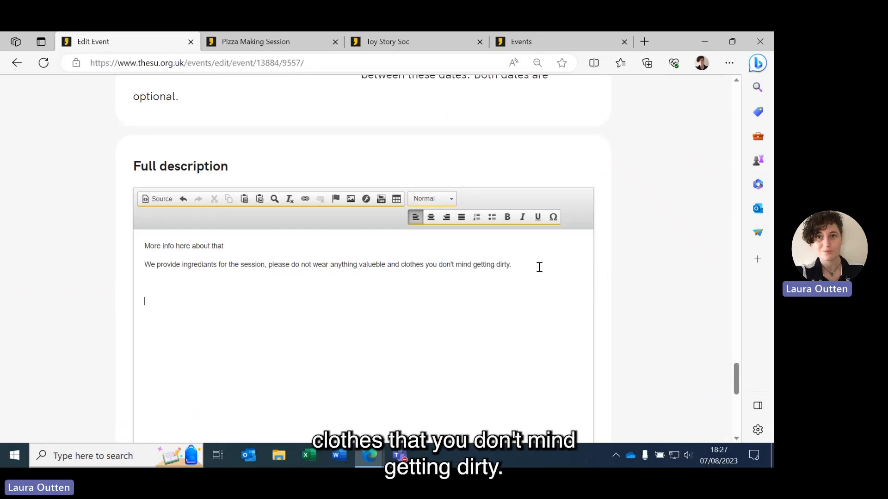
Add the line "THIS IS A FAKE EVENT FOR TRAINING" below the full description's text and save the event
{"action": "key", "text": "Return"}
{"action": "key", "text": "Return"}
{"action": "type", "text": "THIS IS A"}
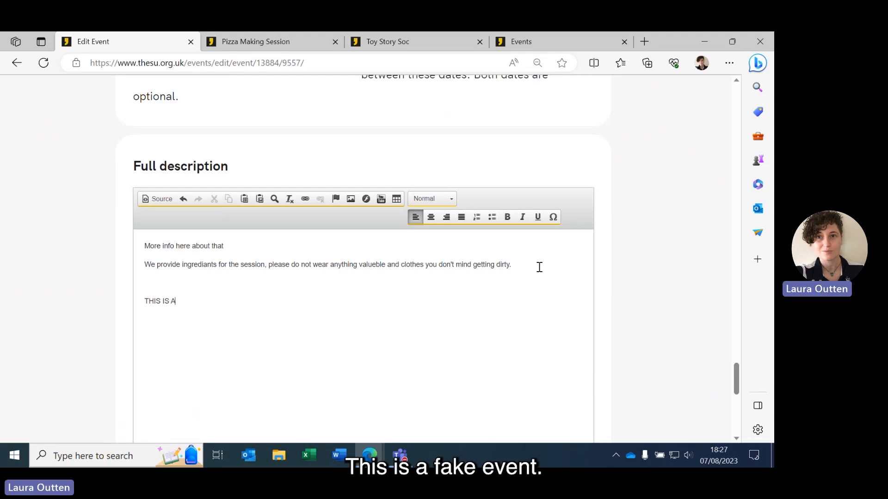
{"action": "type", "text": " FAKE EVENT FOR TRAINING"}
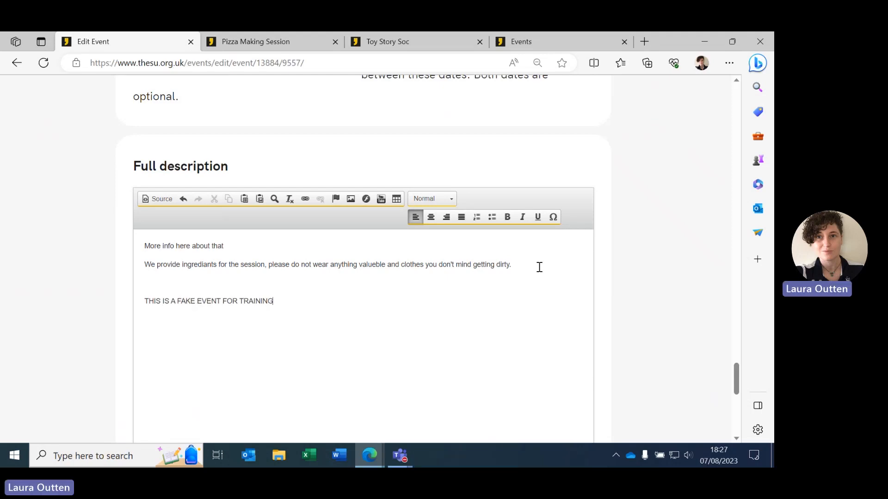
{"action": "scroll", "coordinate": [600, 184], "scroll_direction": "down", "scroll_amount": 8}
{"action": "left_click", "coordinate": [147, 135]}
Reload the Pizza Making Session's public page and check the amended text under About the event
{"action": "scroll", "coordinate": [640, 219], "scroll_direction": "up", "scroll_amount": 20}
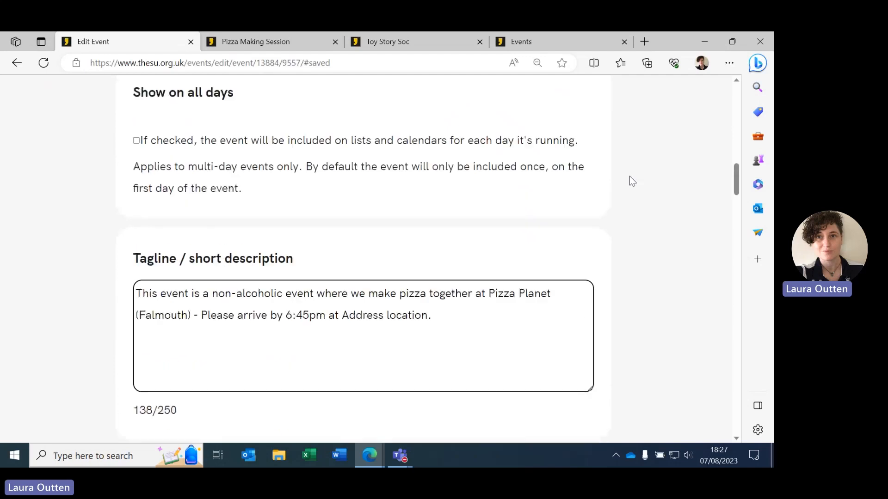
{"action": "scroll", "coordinate": [622, 168], "scroll_direction": "up", "scroll_amount": 15}
{"action": "left_click", "coordinate": [256, 41]}
{"action": "left_click", "coordinate": [44, 63]}
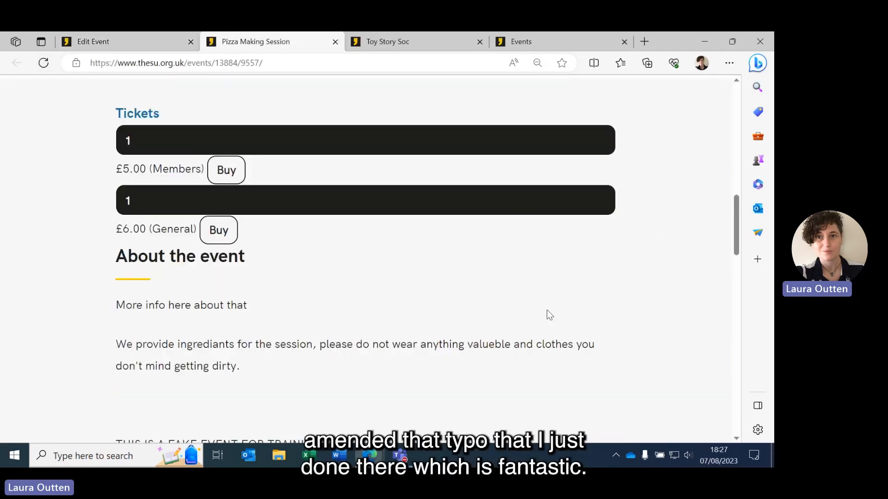
{"action": "left_click_drag", "start_coordinate": [468, 343], "coordinate": [438, 351]}
{"action": "left_click", "coordinate": [588, 315]}
Leave the saved event's edit form for the Toy Story Soc event list and look over its date filter
{"action": "left_click", "coordinate": [121, 41]}
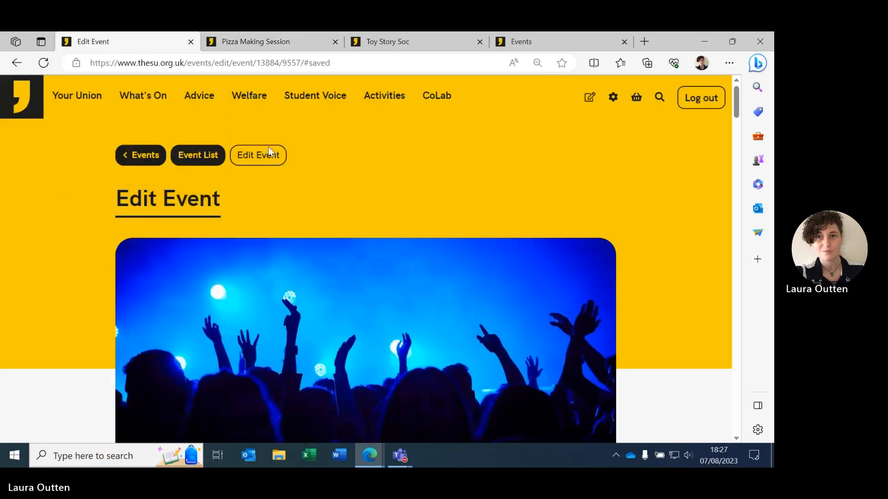
{"action": "left_click", "coordinate": [197, 156]}
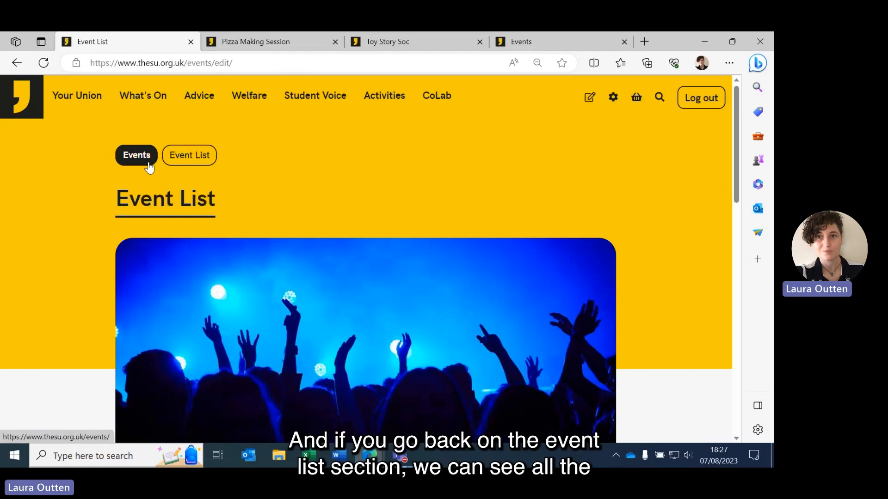
{"action": "scroll", "coordinate": [617, 214], "scroll_direction": "down", "scroll_amount": 8}
{"action": "scroll", "coordinate": [624, 216], "scroll_direction": "up", "scroll_amount": 2}
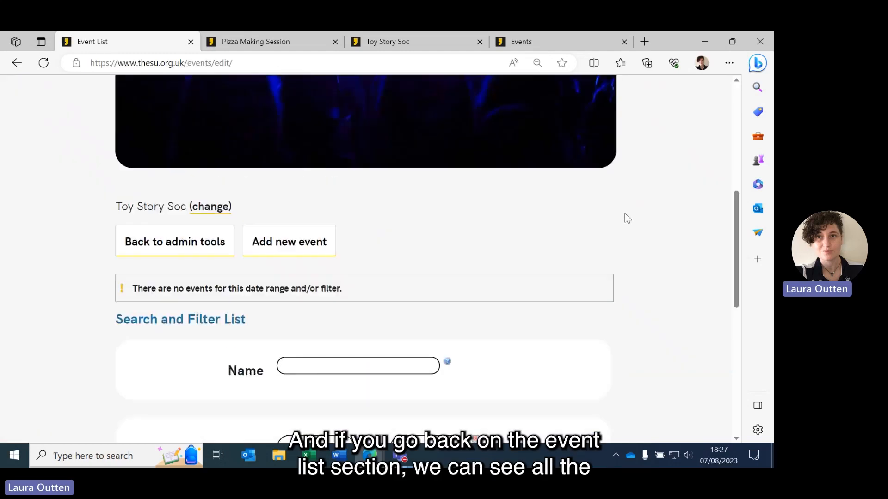
{"action": "scroll", "coordinate": [627, 218], "scroll_direction": "down", "scroll_amount": 7}
{"action": "scroll", "coordinate": [601, 217], "scroll_direction": "up", "scroll_amount": 4}
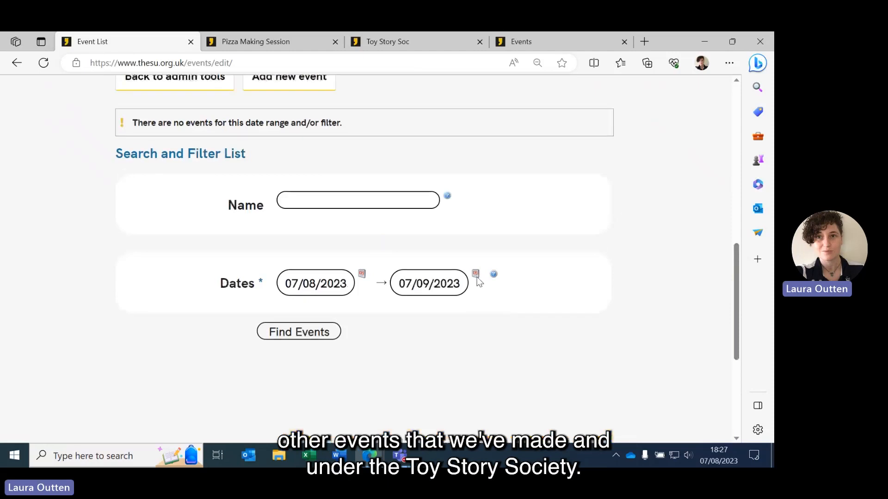
{"action": "scroll", "coordinate": [510, 264], "scroll_direction": "up", "scroll_amount": 10}
Refresh the public Toy Story Soc page and view the upcoming events in its Events & Sessions section
{"action": "left_click", "coordinate": [271, 41]}
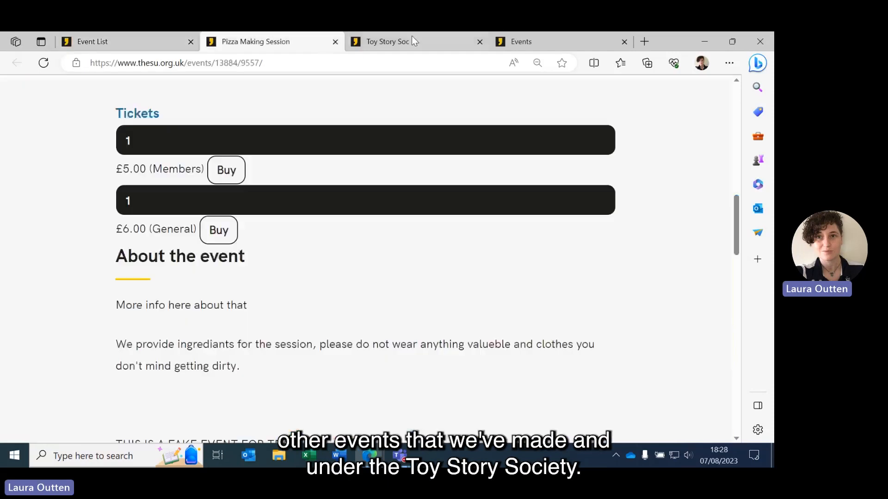
{"action": "left_click", "coordinate": [411, 37]}
{"action": "left_click", "coordinate": [70, 63]}
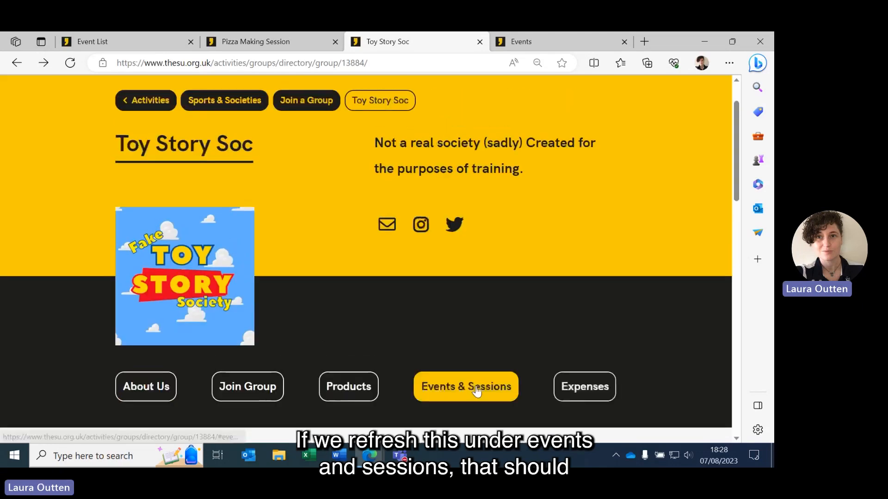
{"action": "left_click", "coordinate": [473, 387]}
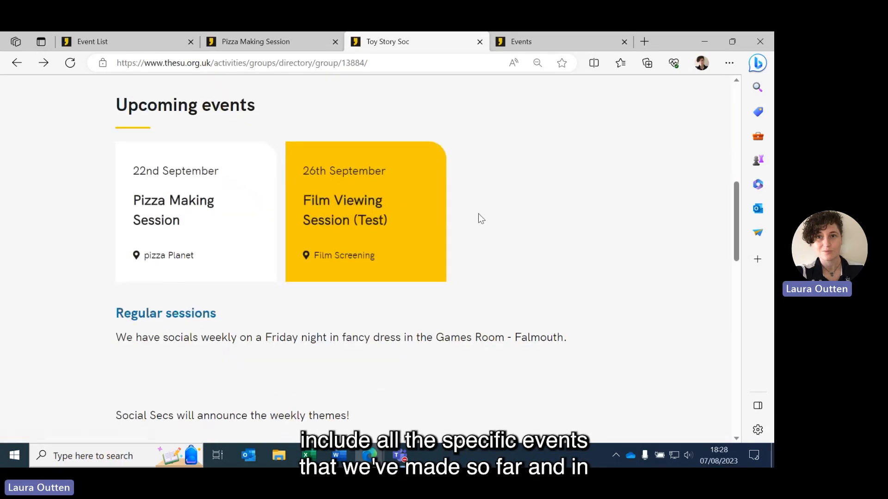
Switch back to the Event List page and look through its event management options
{"action": "left_click", "coordinate": [117, 44]}
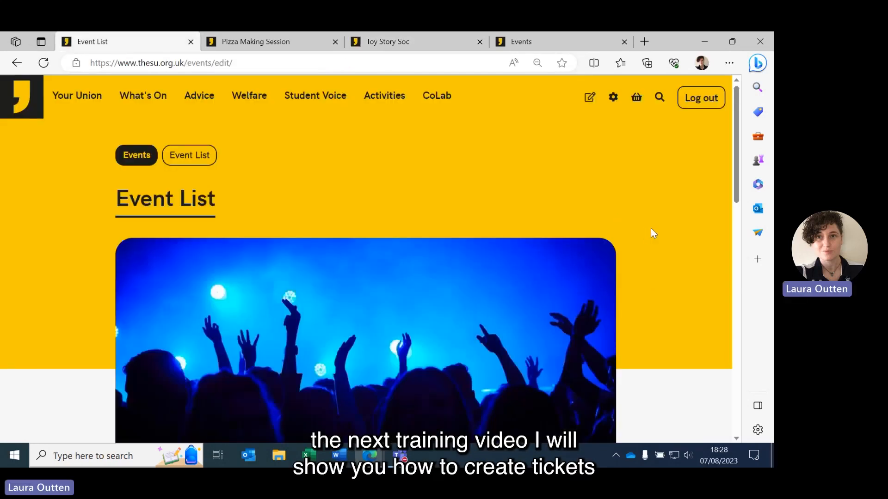
{"action": "scroll", "coordinate": [614, 233], "scroll_direction": "down", "scroll_amount": 6}
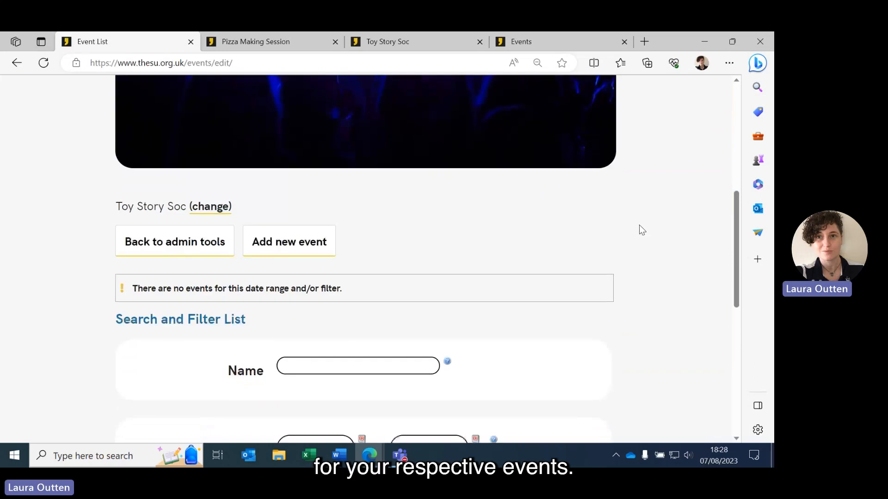
{"action": "scroll", "coordinate": [642, 224], "scroll_direction": "down", "scroll_amount": 5}
{"action": "scroll", "coordinate": [643, 225], "scroll_direction": "up", "scroll_amount": 8}
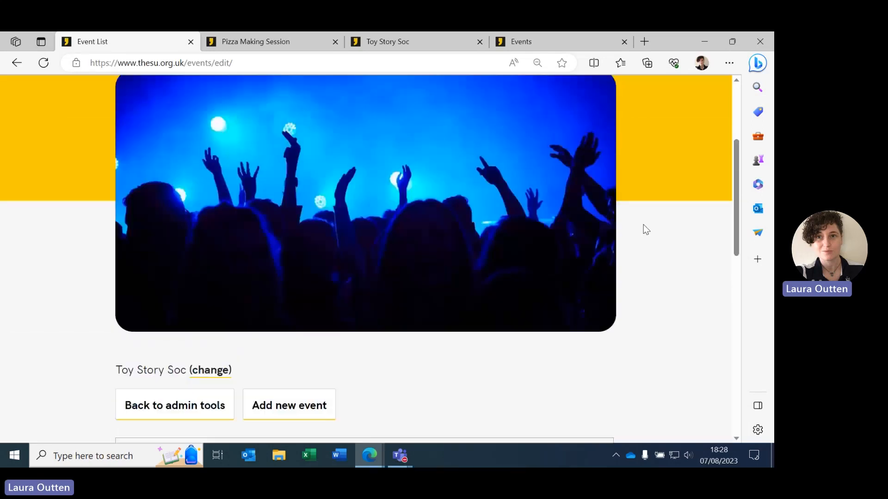
{"action": "scroll", "coordinate": [646, 230], "scroll_direction": "up", "scroll_amount": 4}
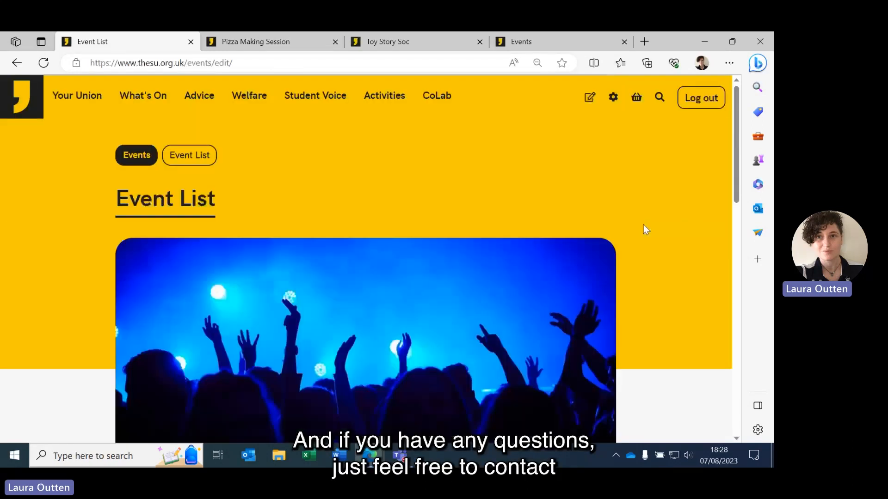